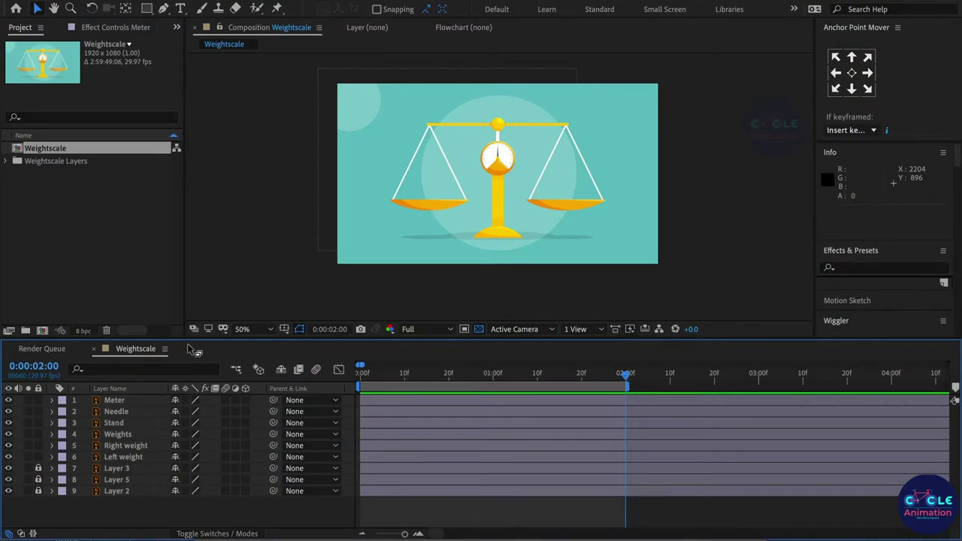
Toggle the Left weight, Right weight and Weights layers' visibility to identify each part
left_click(115, 400)
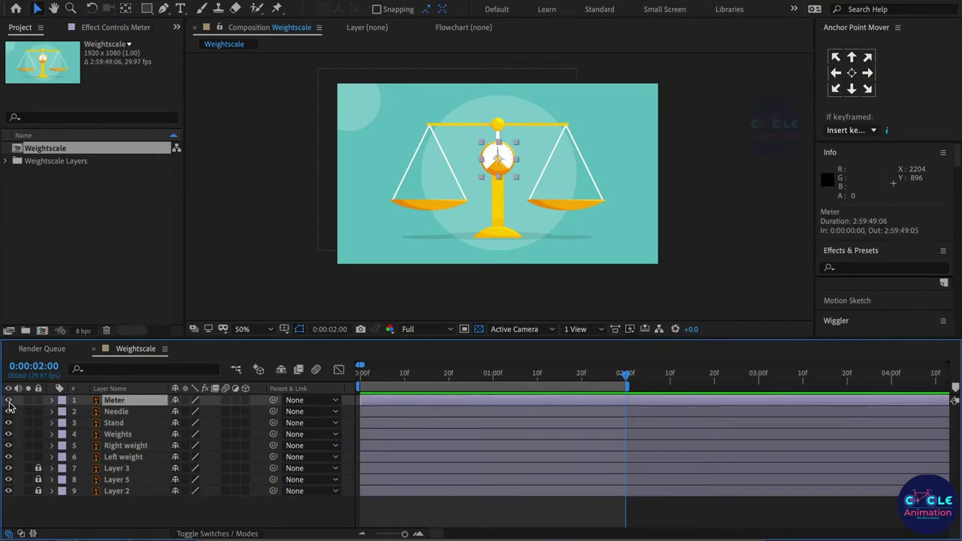
left_click(117, 459)
left_click(8, 457)
left_click(8, 456)
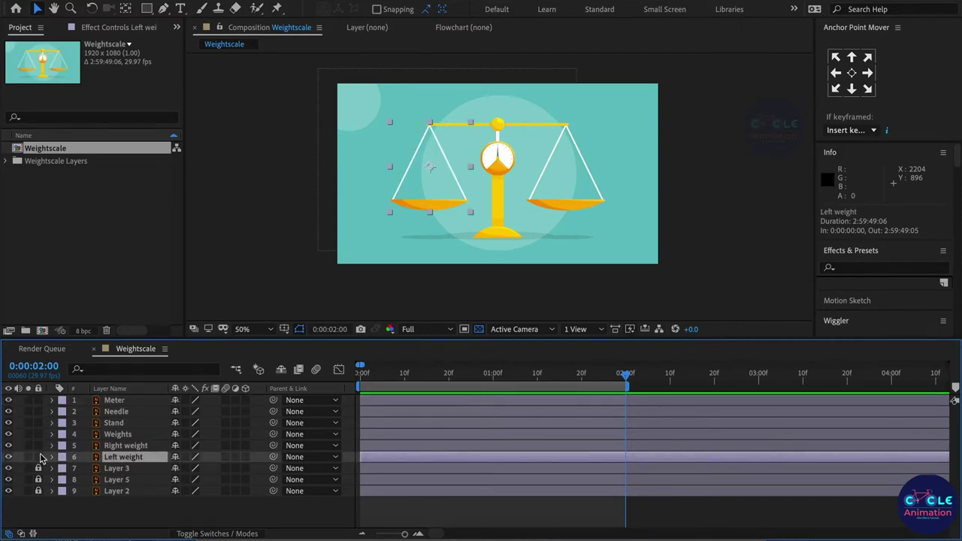
left_click(120, 445)
left_click(8, 445)
left_click(9, 446)
left_click(121, 434)
left_click(8, 435)
left_click(8, 435)
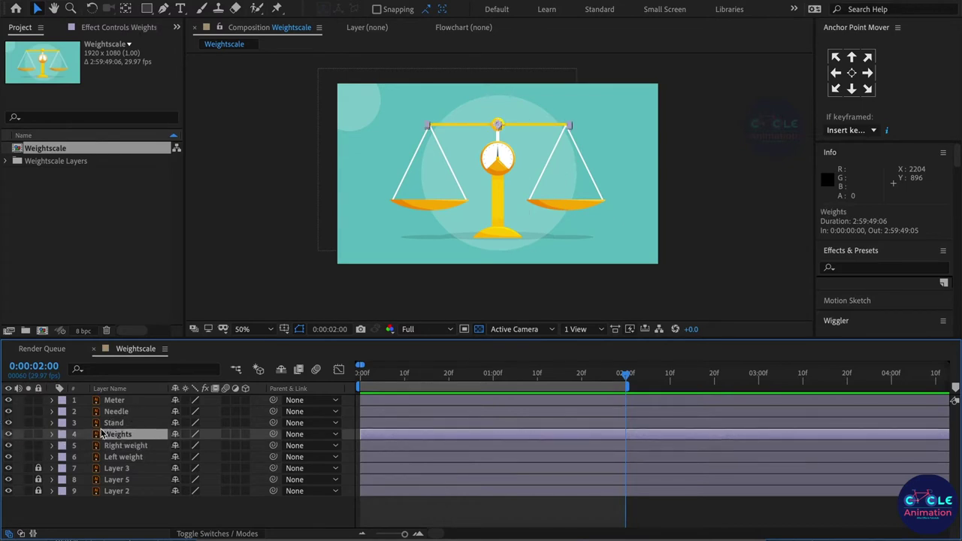
Toggle the Stand, Needle and Meter layers' visibility to identify each part
left_click(105, 423)
left_click(9, 423)
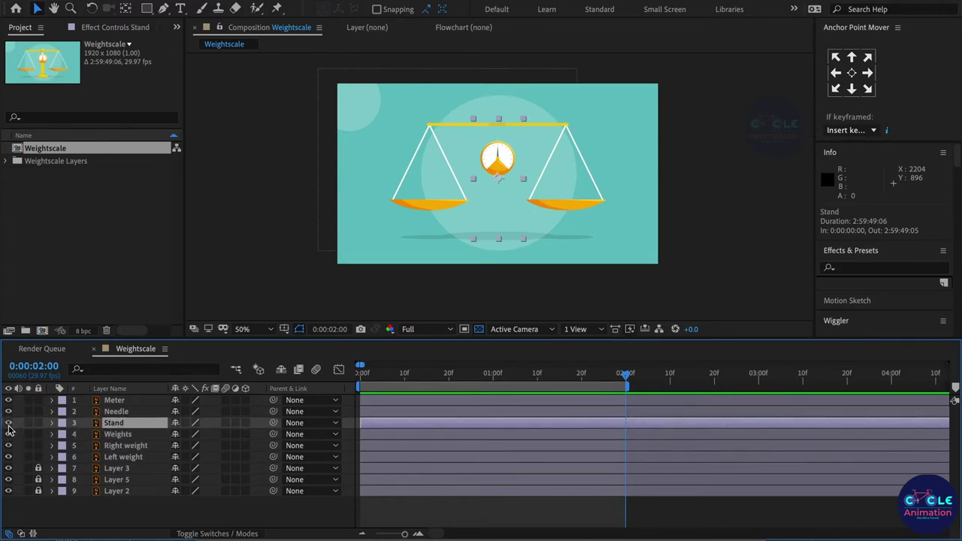
left_click(8, 423)
left_click(126, 413)
left_click(8, 412)
left_click(9, 412)
left_click(114, 400)
left_click(8, 400)
left_click(8, 401)
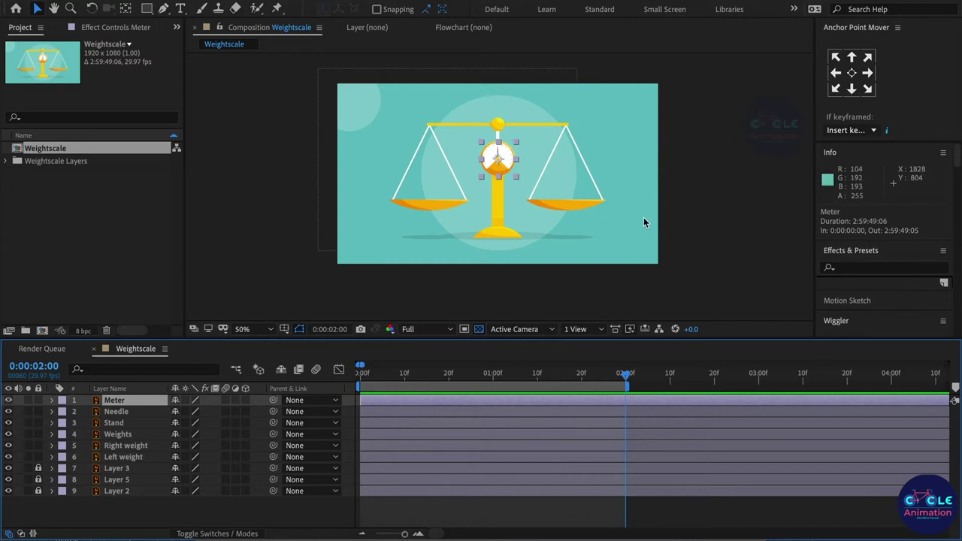
Zoom in and drag the Right weight anchor point onto the beam's right end
left_click(583, 208)
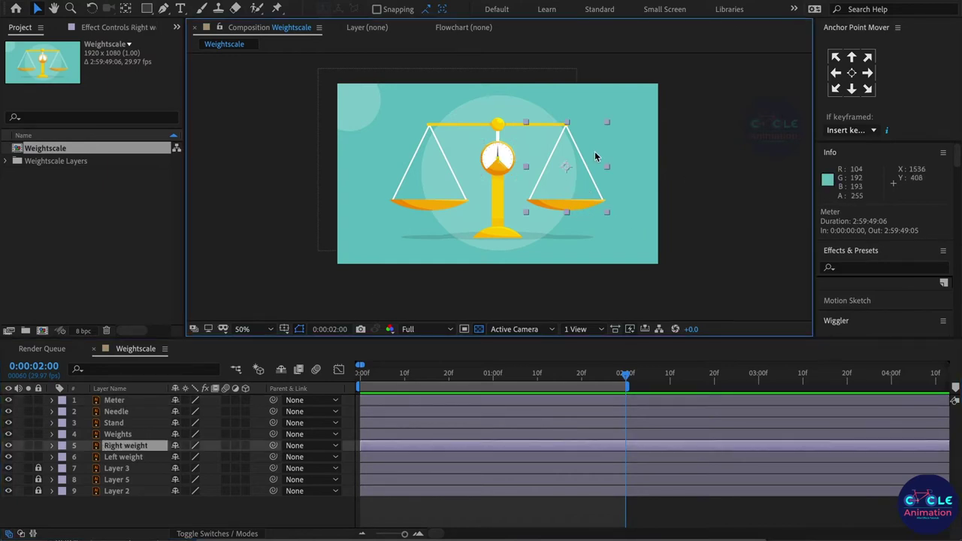
scroll(593, 152, "up", 2)
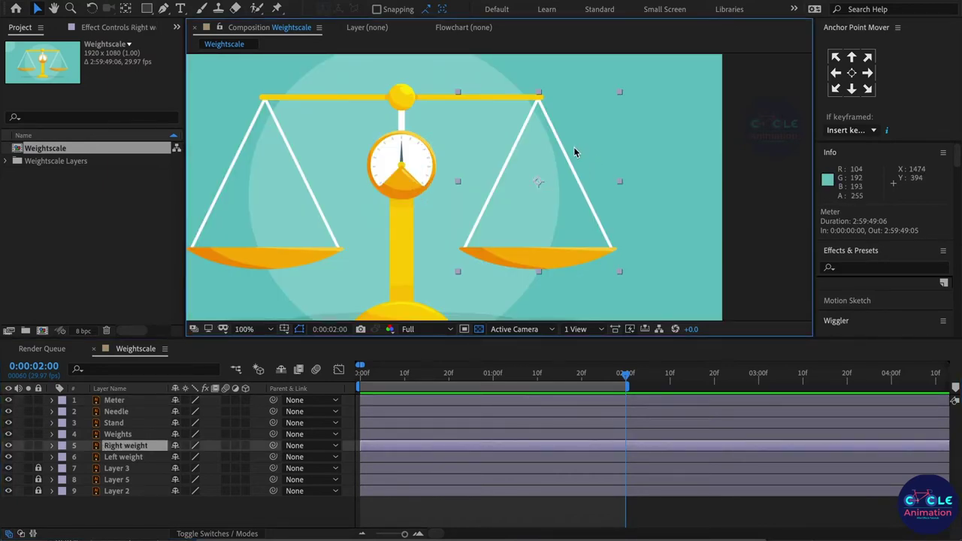
scroll(543, 100, "up", 1)
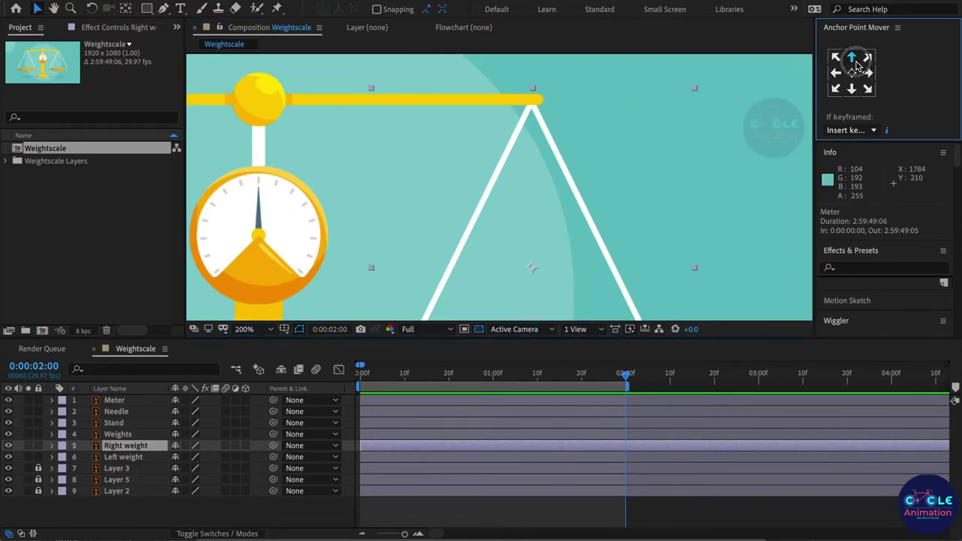
scroll(522, 91, "up", 2)
left_click(130, 15)
left_click_drag(571, 74, 571, 123)
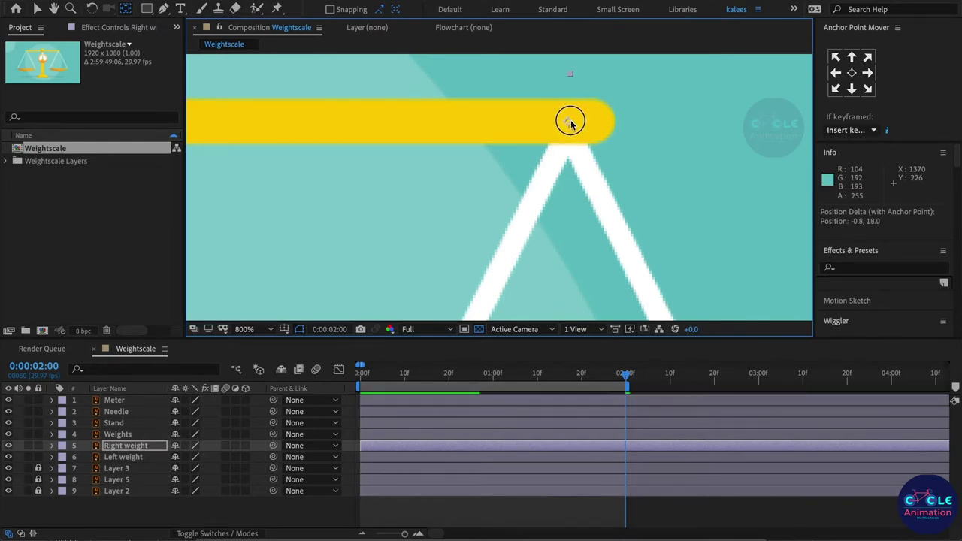
scroll(644, 125, "down", 1)
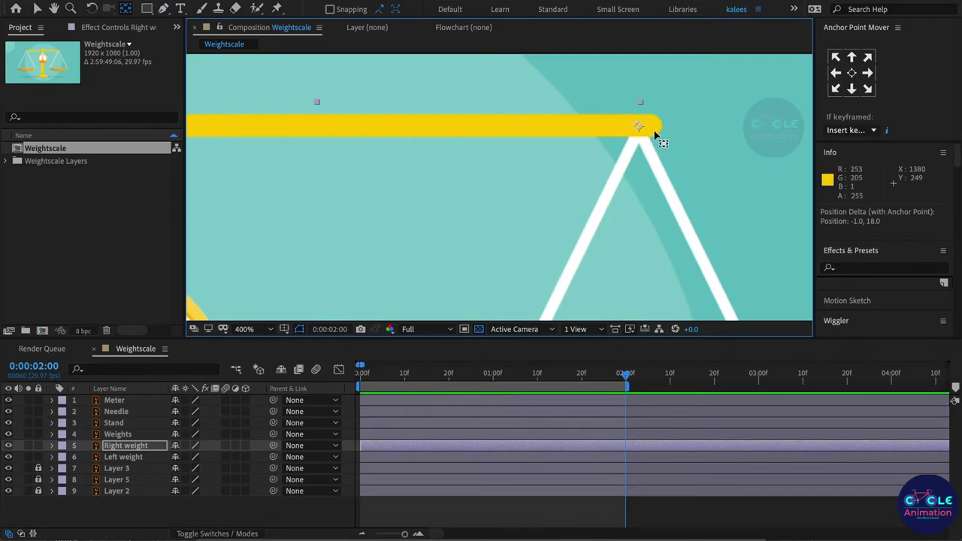
scroll(721, 141, "down", 1)
scroll(710, 146, "down", 1)
scroll(413, 136, "up", 1)
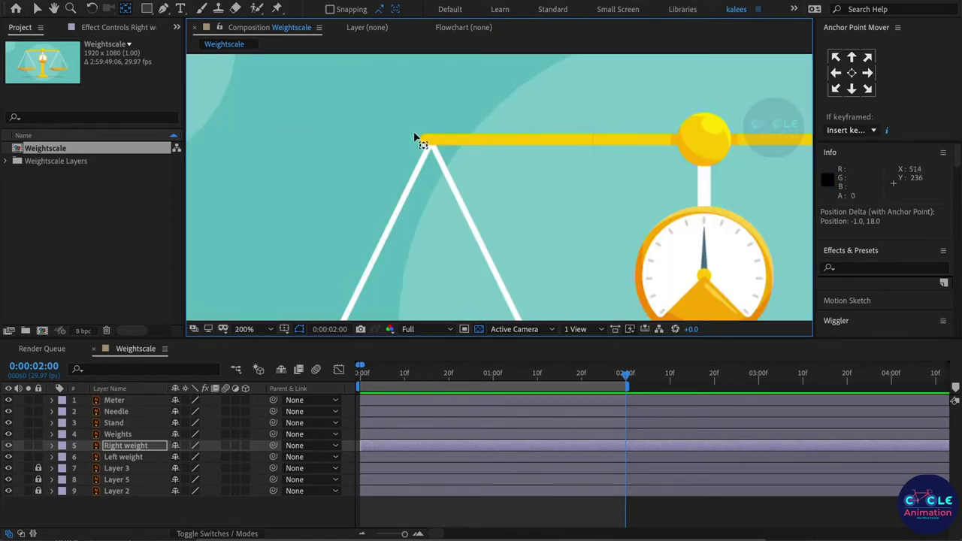
Return to the Selection tool and select the left pan
key("v")
left_click(441, 97)
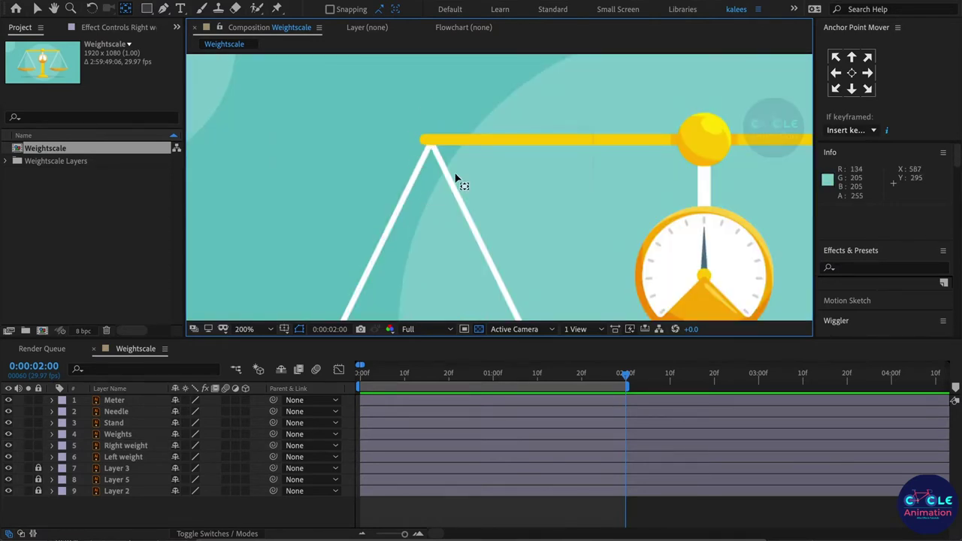
left_click(449, 195)
Snap the Left weight anchor to its top-left, then drag it onto the beam's left end
left_click(125, 7)
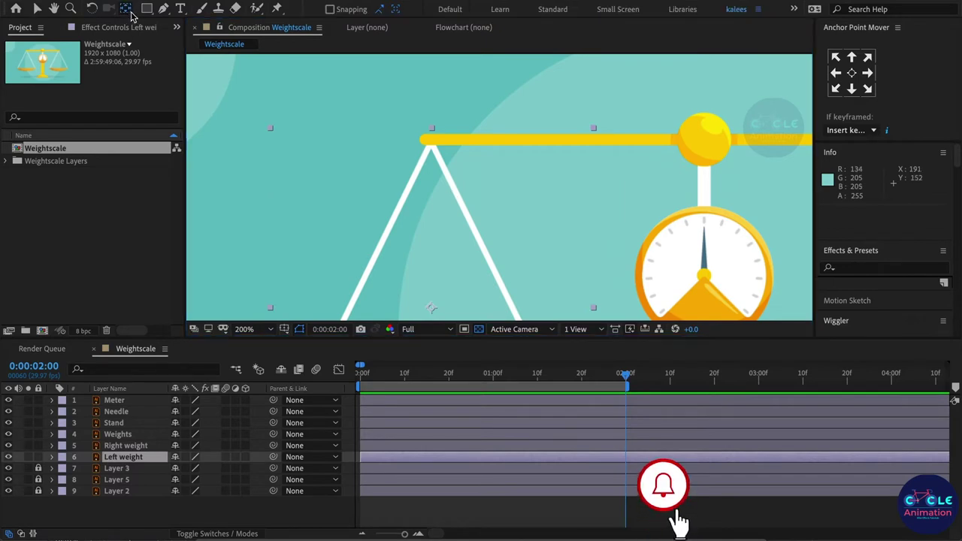
left_click(833, 58)
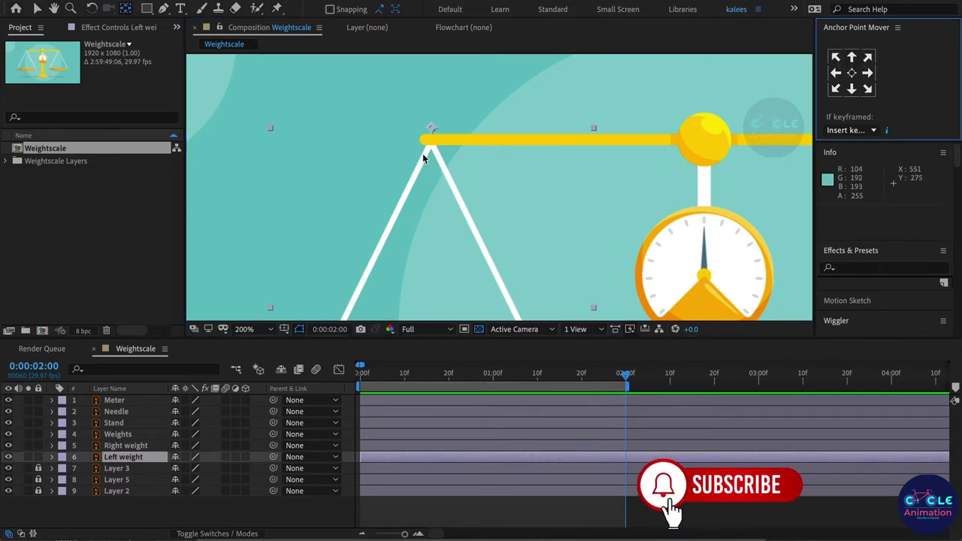
scroll(431, 135, "up", 2)
scroll(409, 112, "up", 1)
left_click_drag(417, 102, 413, 148)
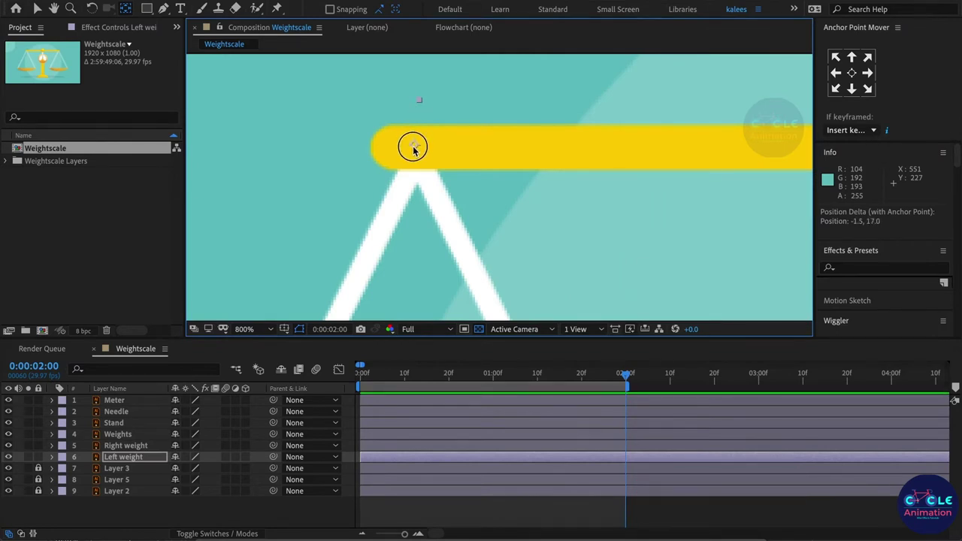
left_click_drag(412, 148, 413, 149)
scroll(385, 131, "down", 3)
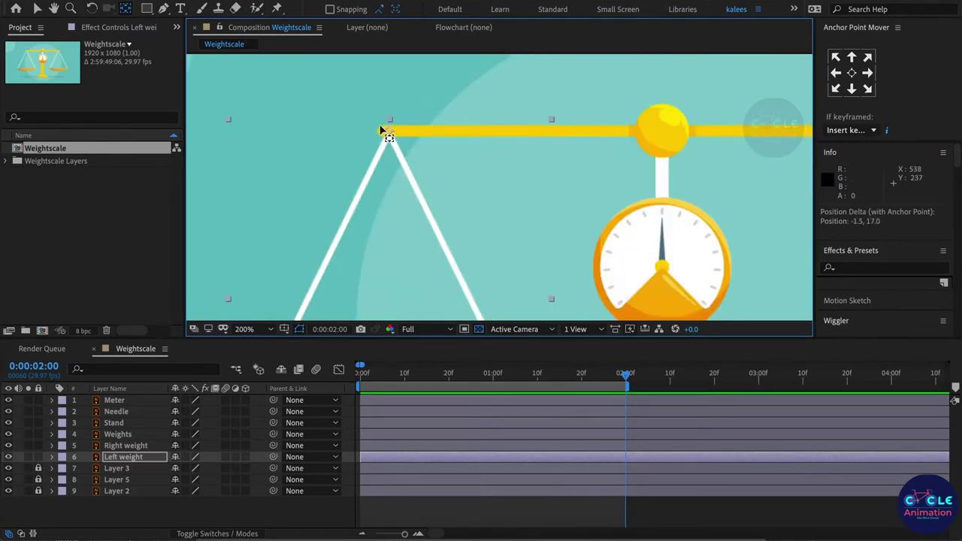
scroll(380, 129, "down", 2)
scroll(374, 129, "down", 2)
left_click(704, 177)
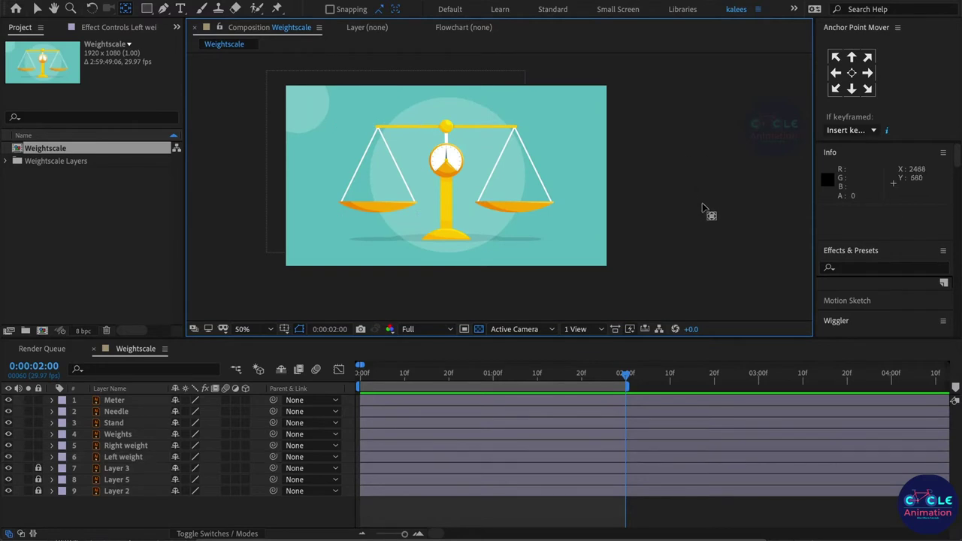
Test-move the beam and both pans, undoing each change
key("v")
scroll(429, 132, "up", 2)
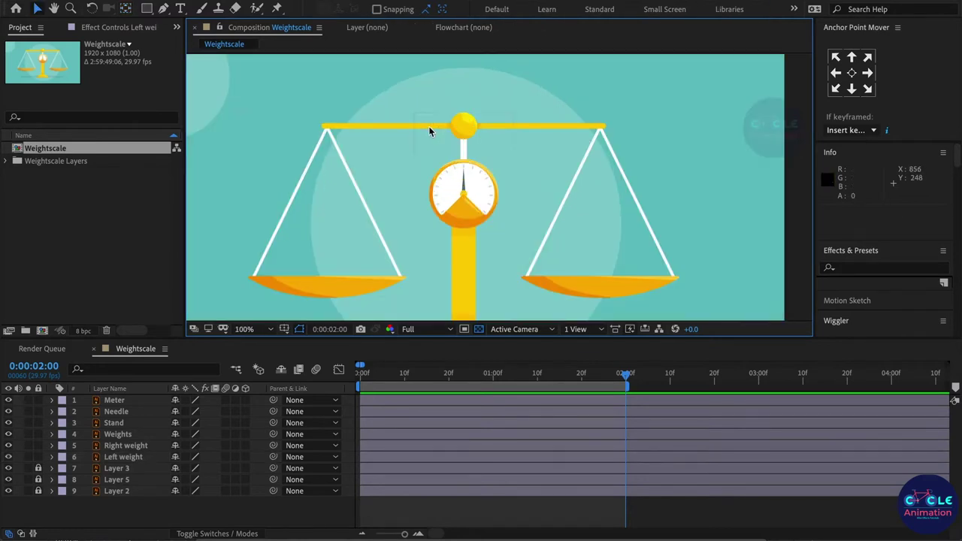
left_click(532, 129)
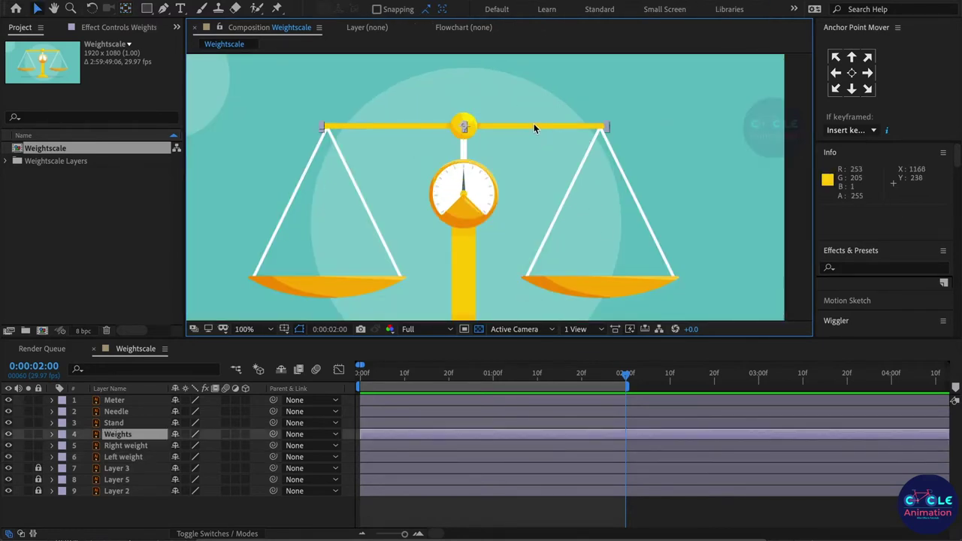
key("shift+Up")
key("shift+Up")
key("shift+Up")
key("ctrl+z")
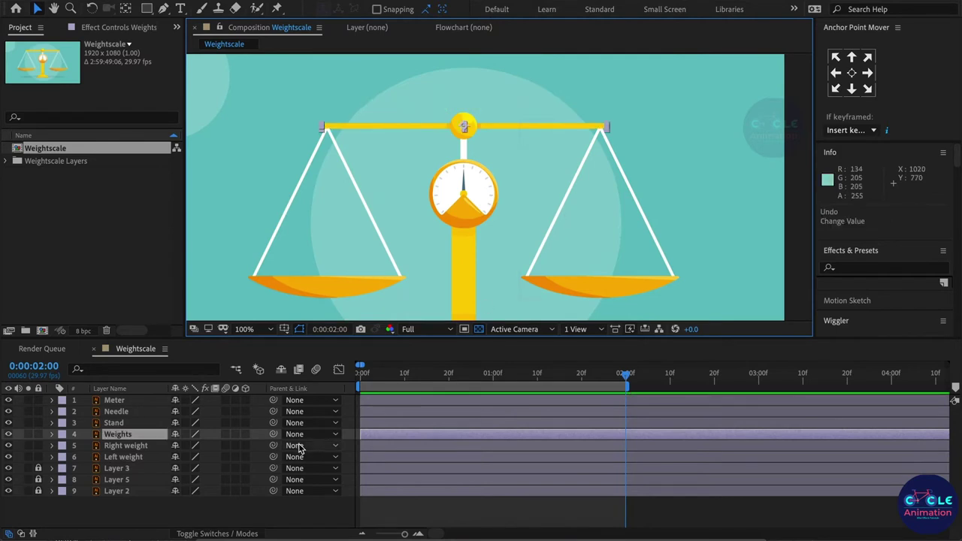
left_click(135, 446)
left_click_drag(631, 291, 671, 294)
key("ctrl+z")
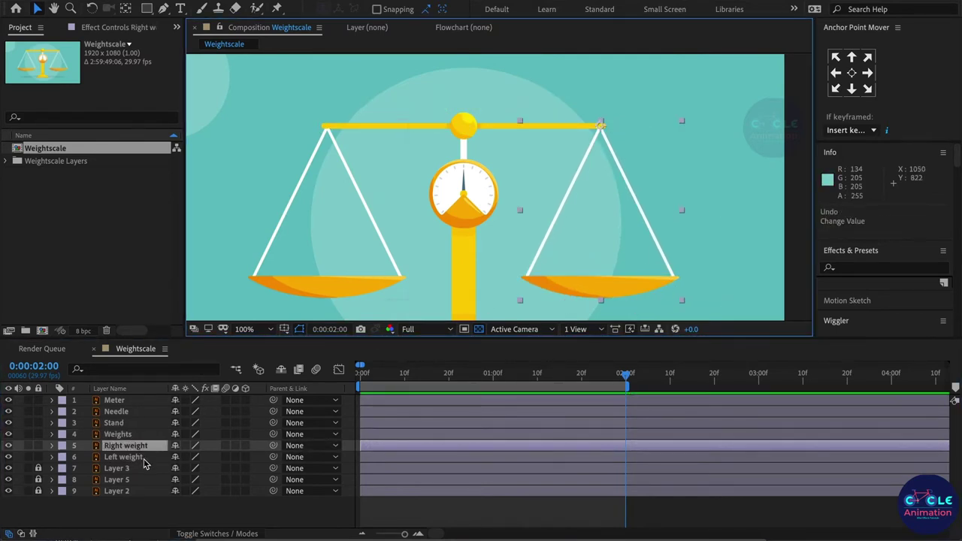
left_click(128, 457)
left_click_drag(344, 270, 335, 276)
key("ctrl+z")
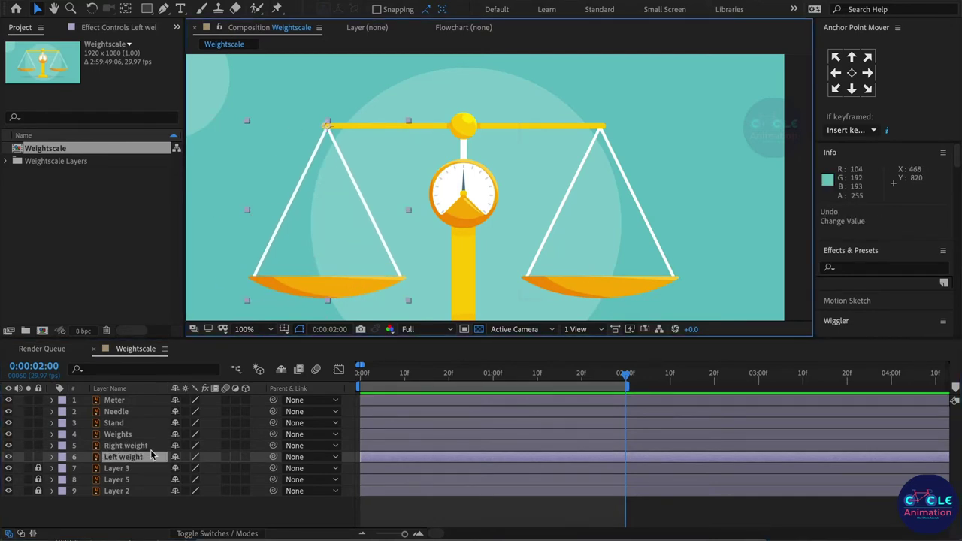
Parent both pans to Weights, then test-tilt its Rotation and undo back to 0°
left_click(150, 447, "shift")
left_click_drag(274, 449, 149, 438)
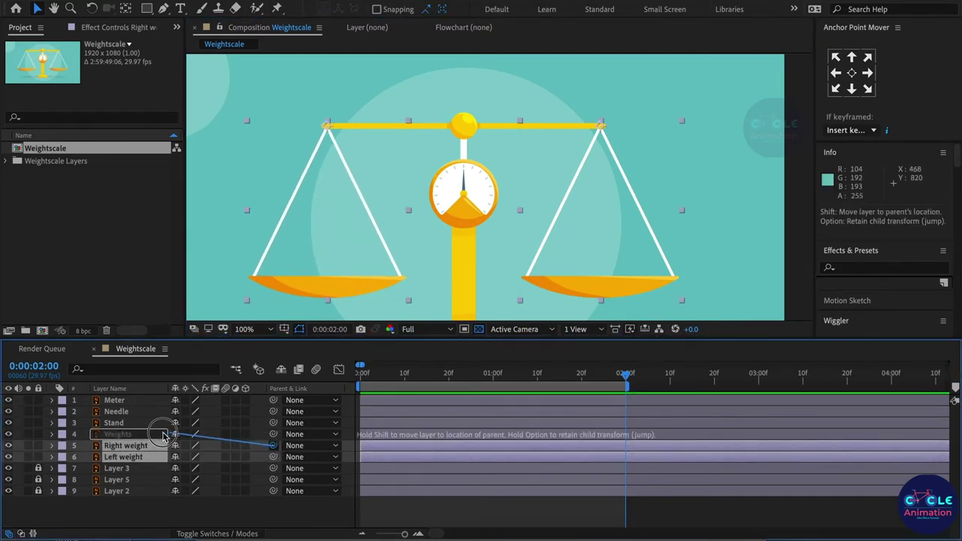
key("r")
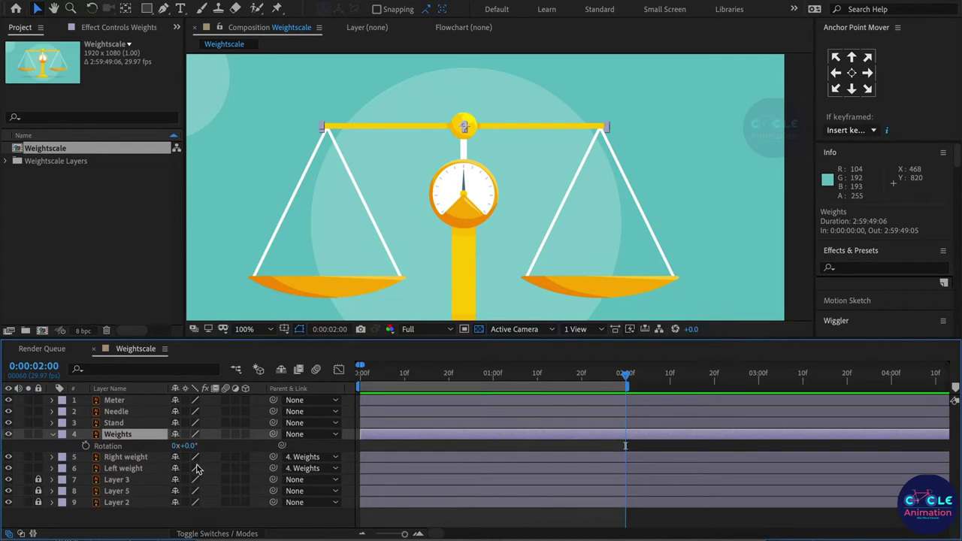
mouse_move(186, 446)
left_mouse_down()
mouse_move(197, 446)
mouse_move(174, 447)
mouse_move(187, 445)
left_mouse_up()
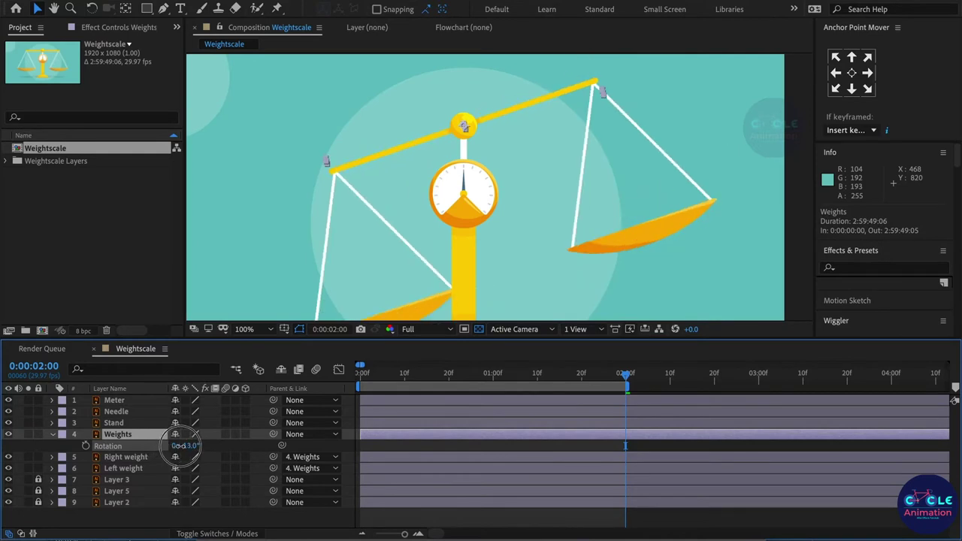
left_click_drag(186, 445, 189, 445)
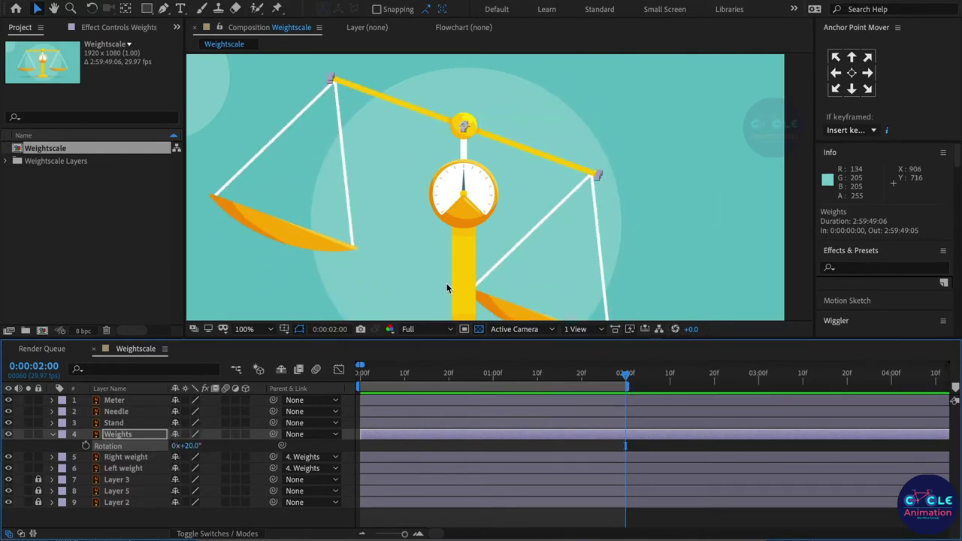
key("ctrl+z")
left_click(593, 200)
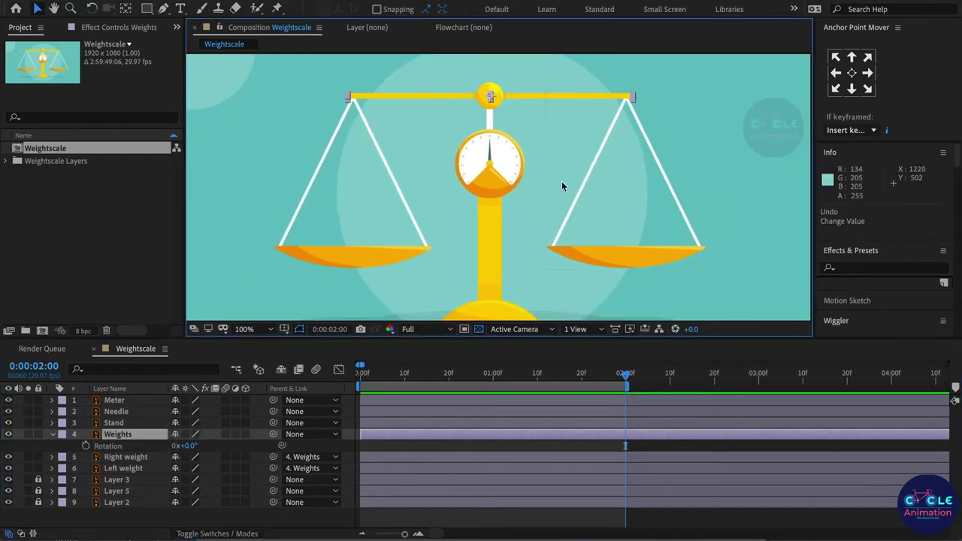
left_click(256, 329)
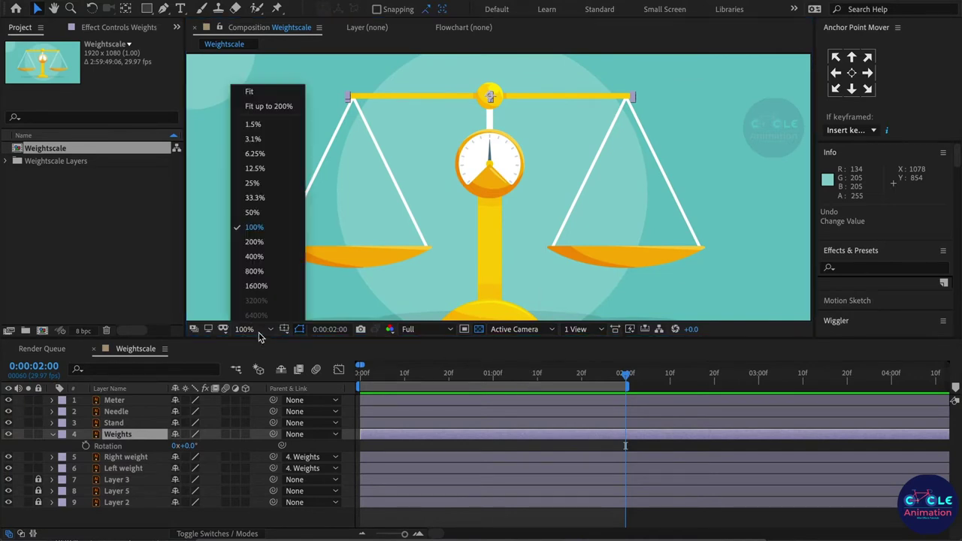
Fit the view and link Right weight's Rotation to Weights rotation with a *-1 expression
left_click(282, 94)
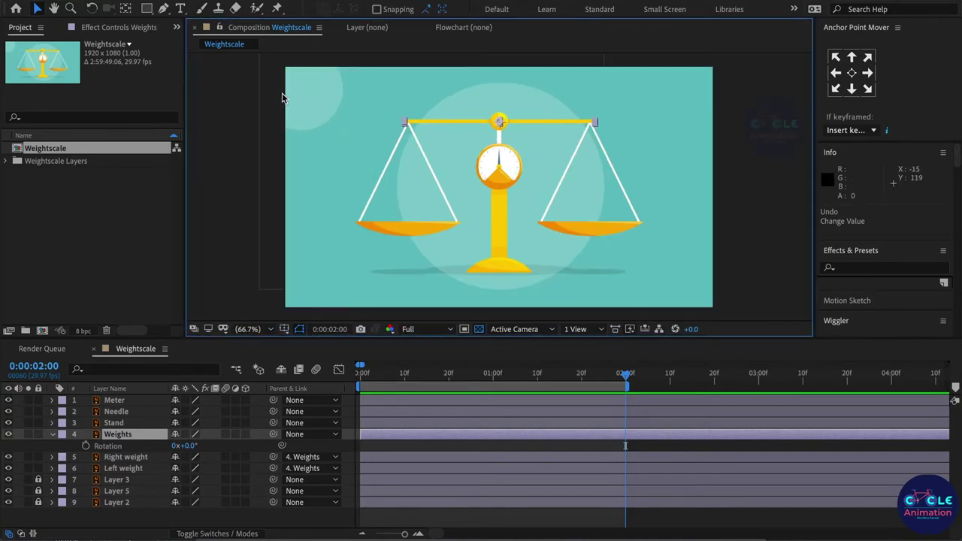
left_click(127, 460)
key("r")
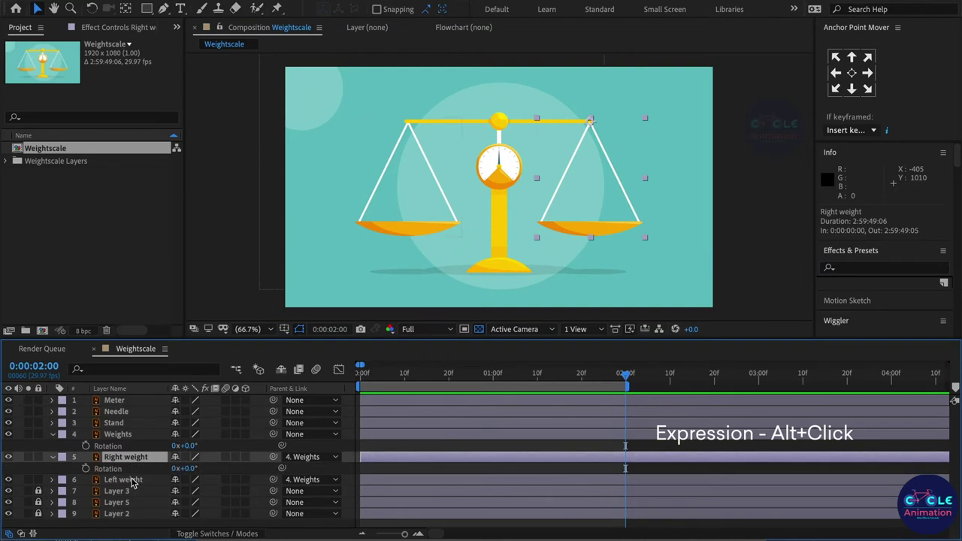
left_click(134, 479)
key("r")
left_click(117, 467)
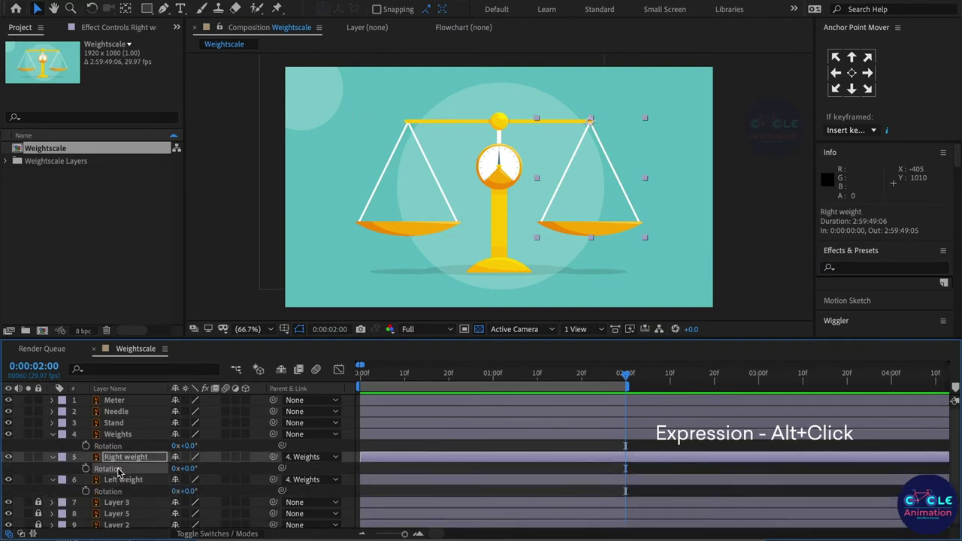
left_click(86, 468, "alt")
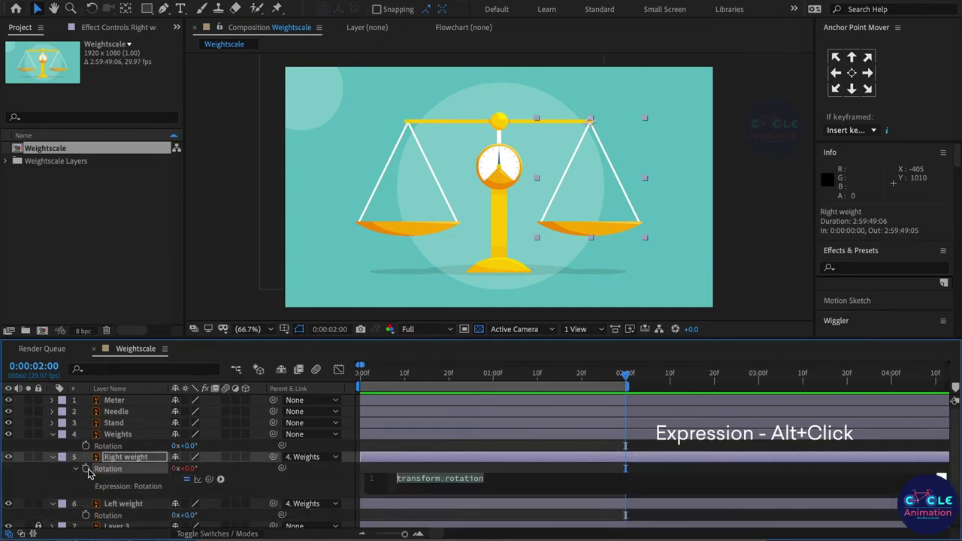
left_click_drag(209, 479, 135, 448)
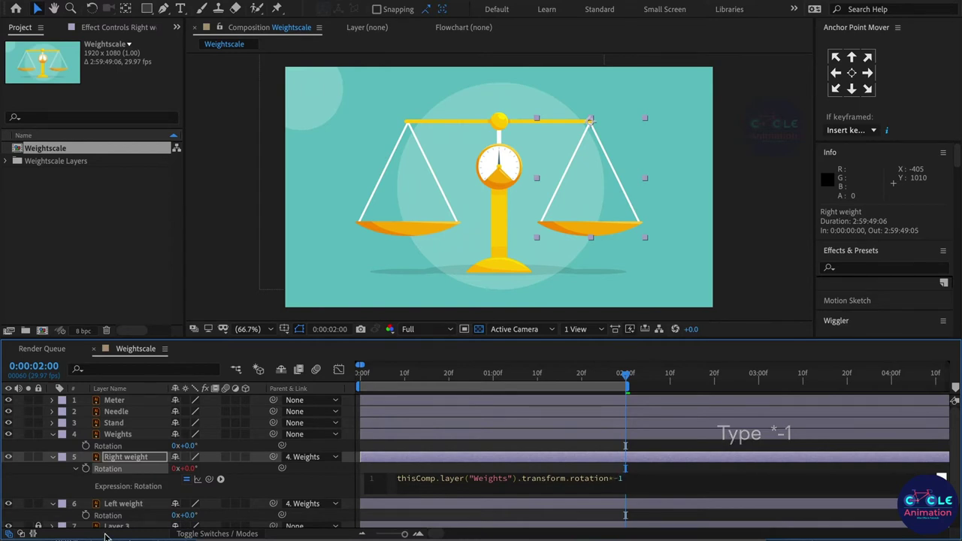
left_click(69, 485)
left_click(77, 469)
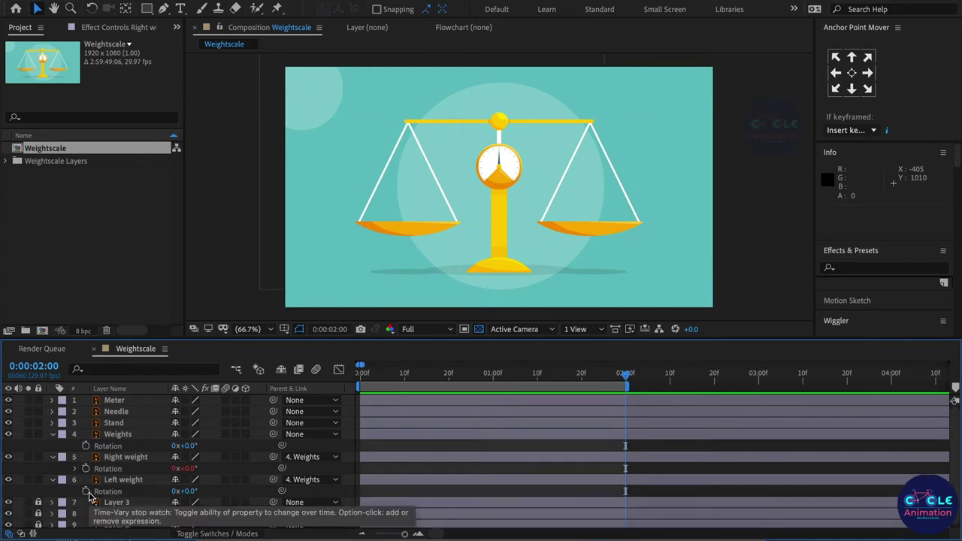
Give Left weight's Rotation the same inverted expression, then test-tilt the beam and undo
left_click(87, 492, "alt")
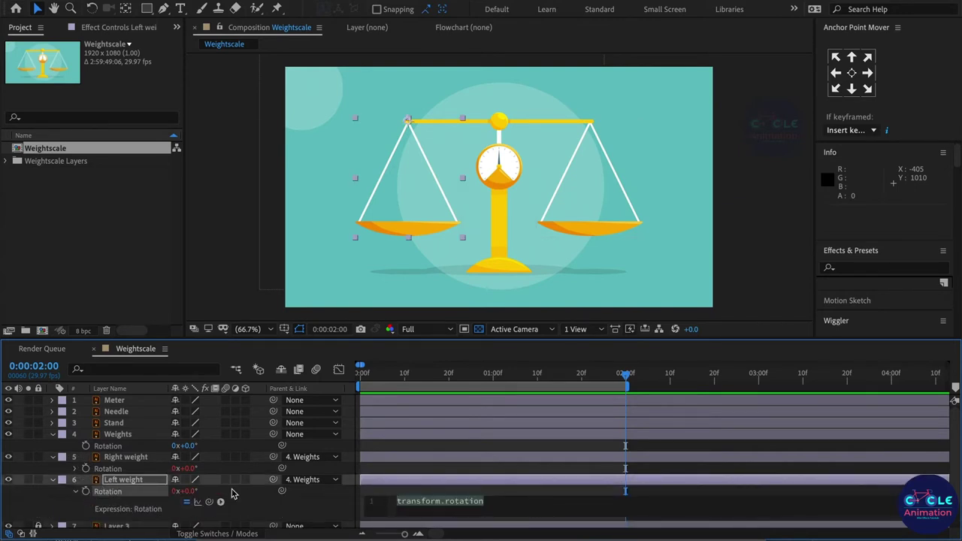
left_click_drag(210, 502, 130, 449)
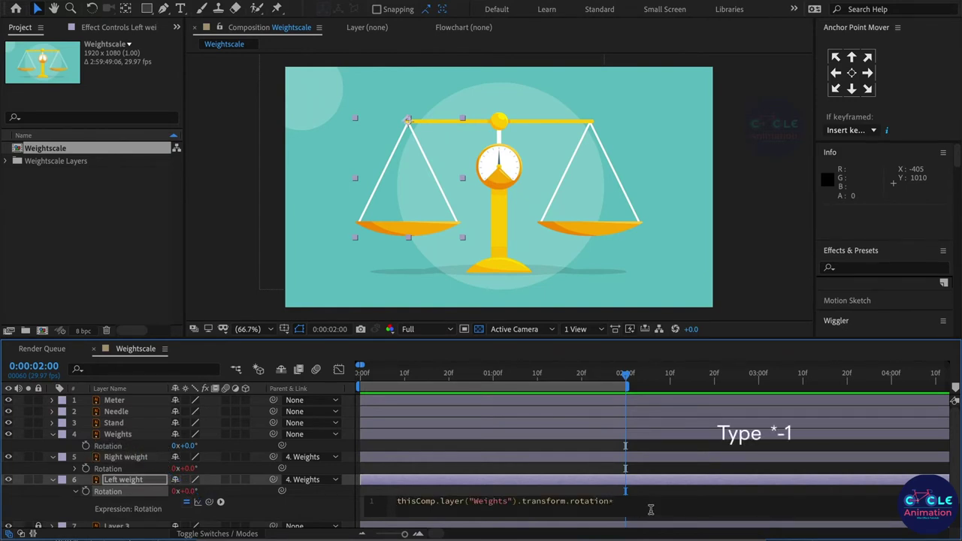
type("-1")
left_click(65, 505)
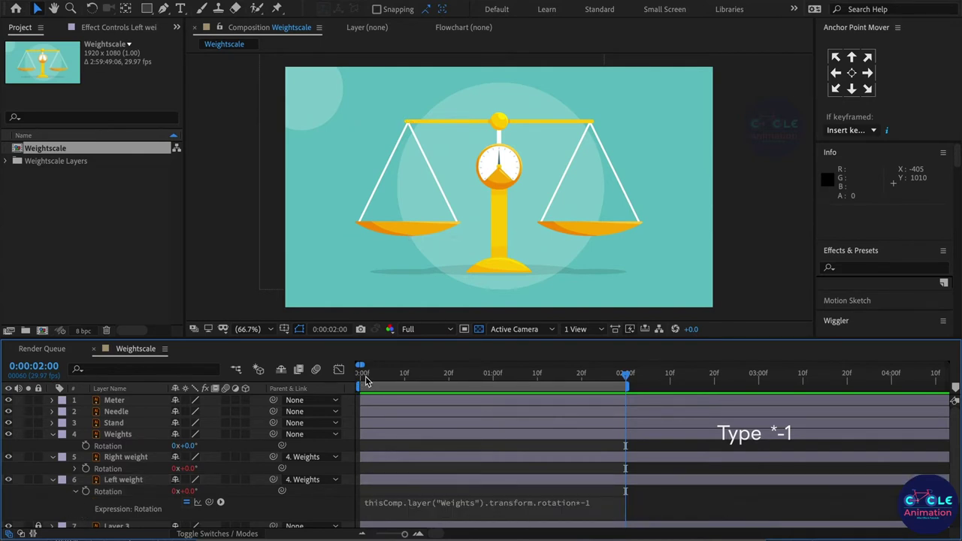
left_click_drag(365, 379, 355, 376)
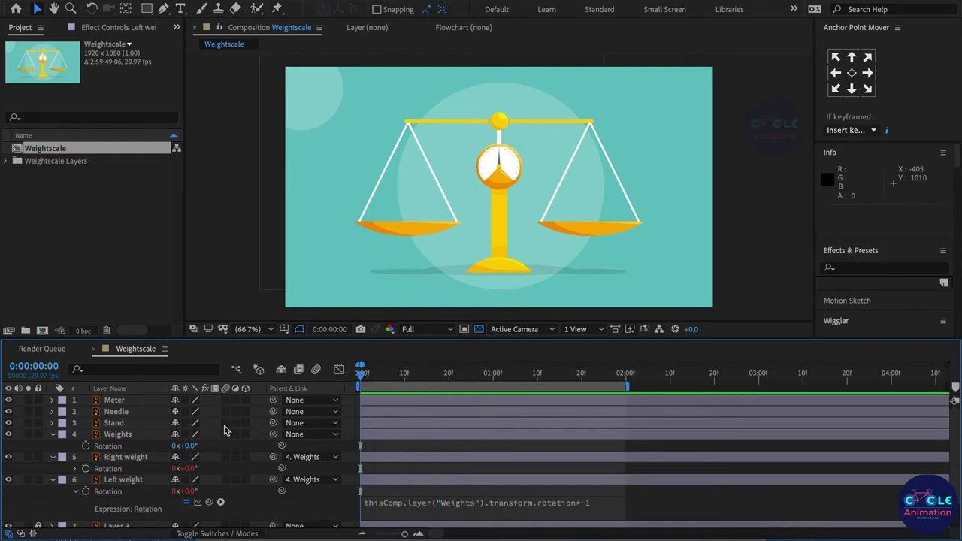
mouse_move(193, 449)
left_mouse_down()
mouse_move(204, 445)
mouse_move(178, 445)
mouse_move(205, 447)
mouse_move(188, 445)
left_mouse_up()
key("ctrl+z")
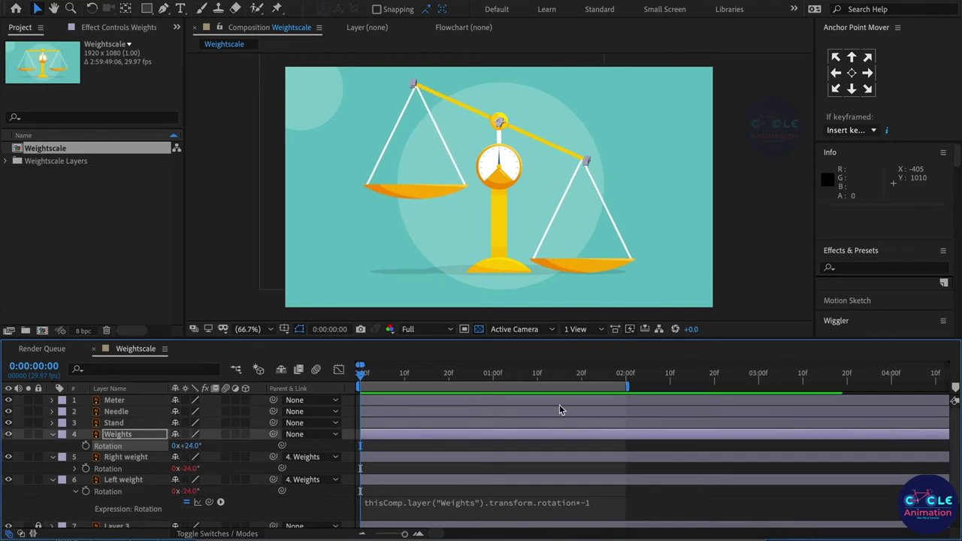
Give the Needle's Rotation the expression thisComp.layer("Weights").transform.rotation*+1
left_click(117, 412)
scroll(494, 160, "up", 3)
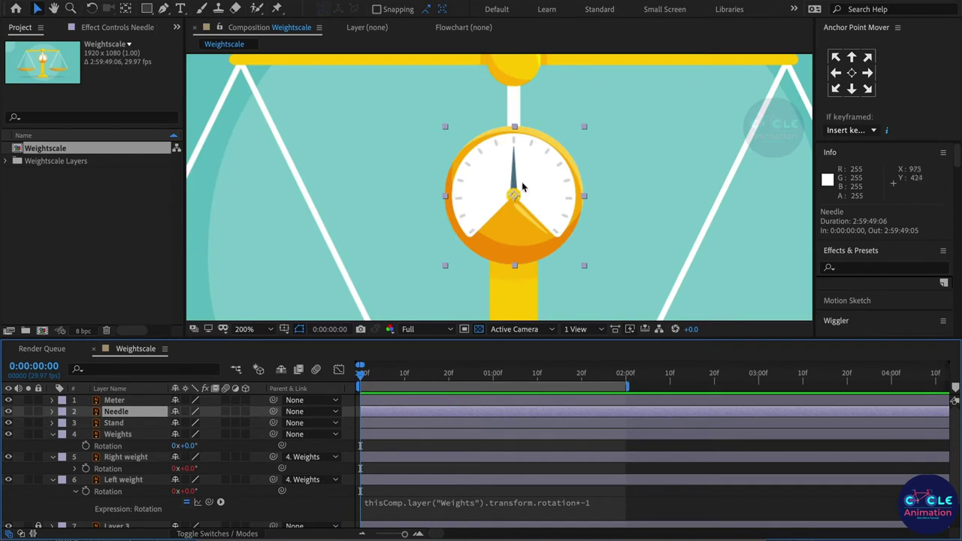
scroll(499, 195, "down", 1)
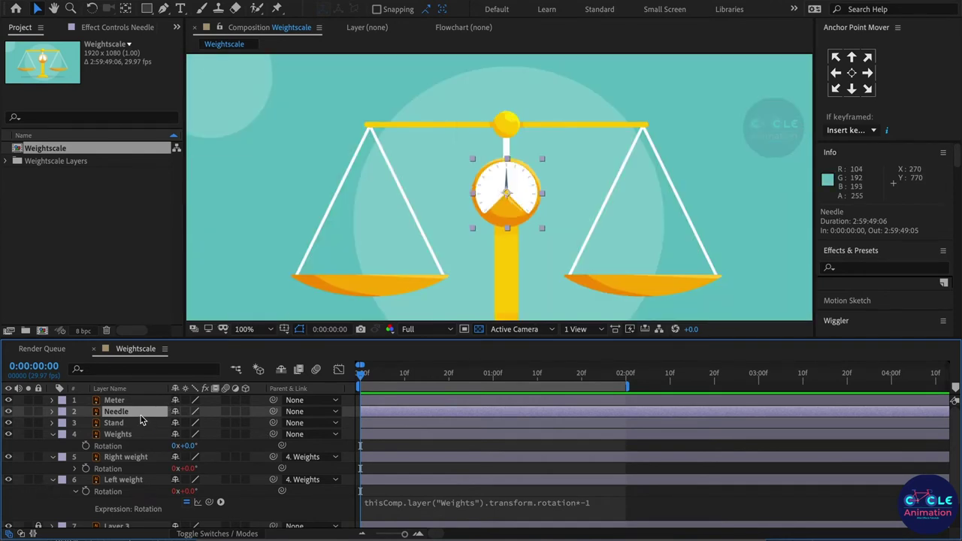
key("r")
left_click(85, 423, "alt")
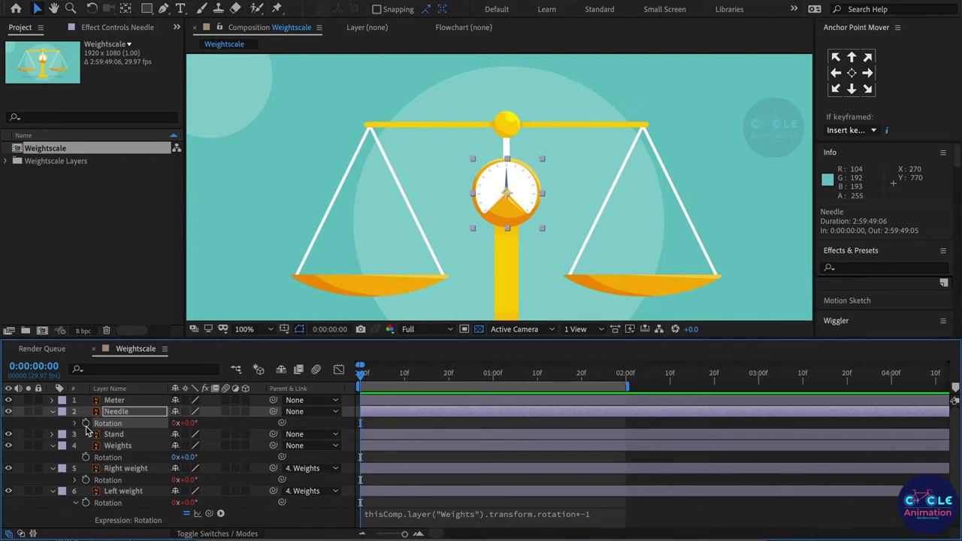
left_click_drag(209, 434, 120, 481)
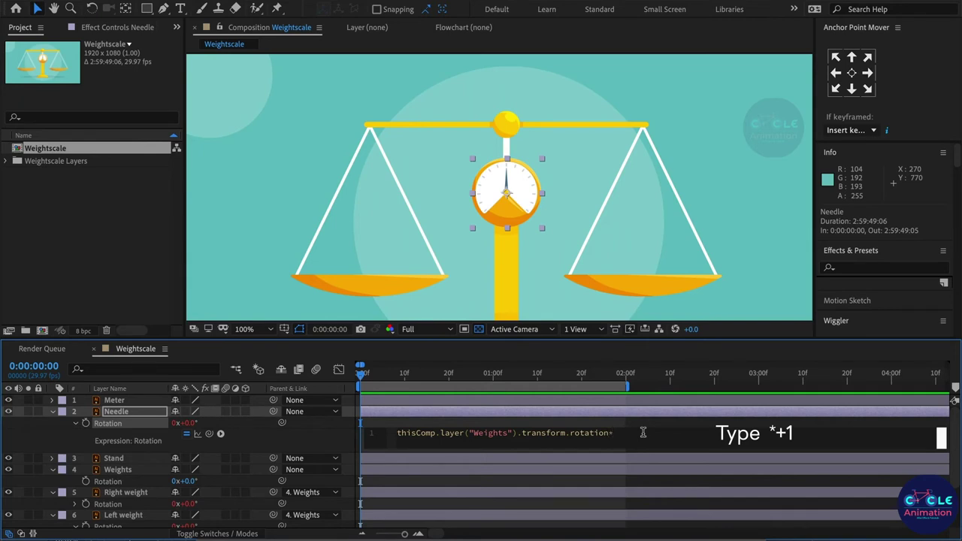
type("+1")
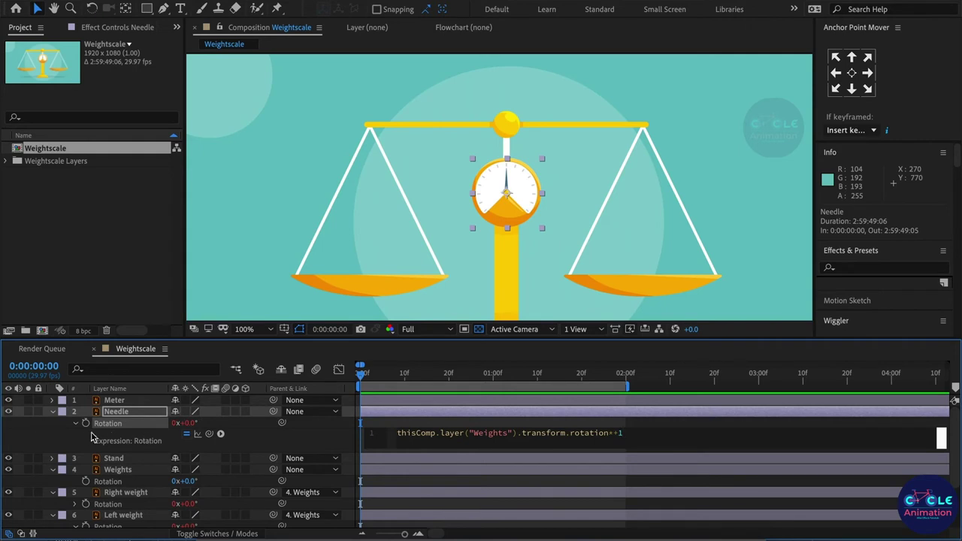
left_click(64, 435)
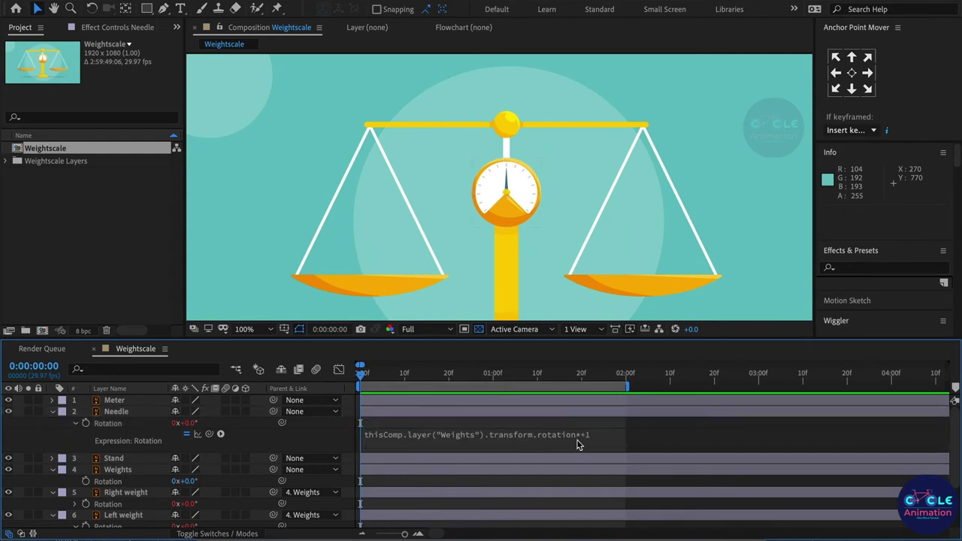
left_click(75, 424)
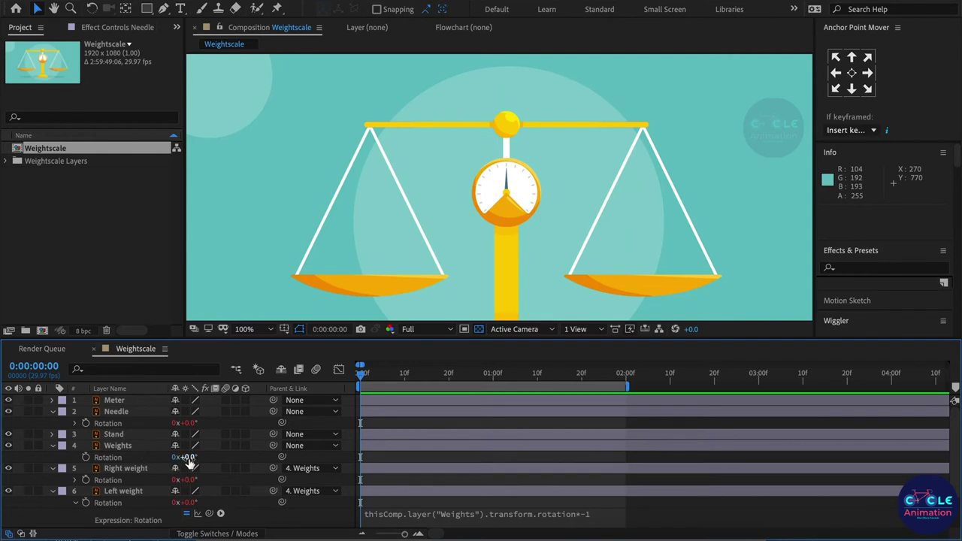
Check the needle follows a test tilt, then keyframe Weights Rotation at 5° at 0:00
mouse_move(186, 457)
left_mouse_down()
mouse_move(200, 457)
mouse_move(161, 459)
mouse_move(193, 454)
left_mouse_up()
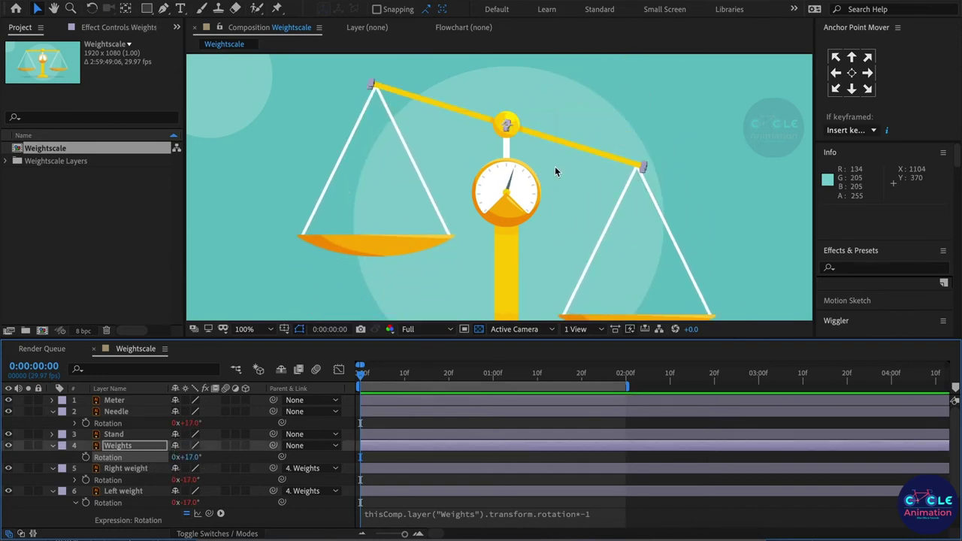
key("ctrl+z")
scroll(535, 167, "down", 2)
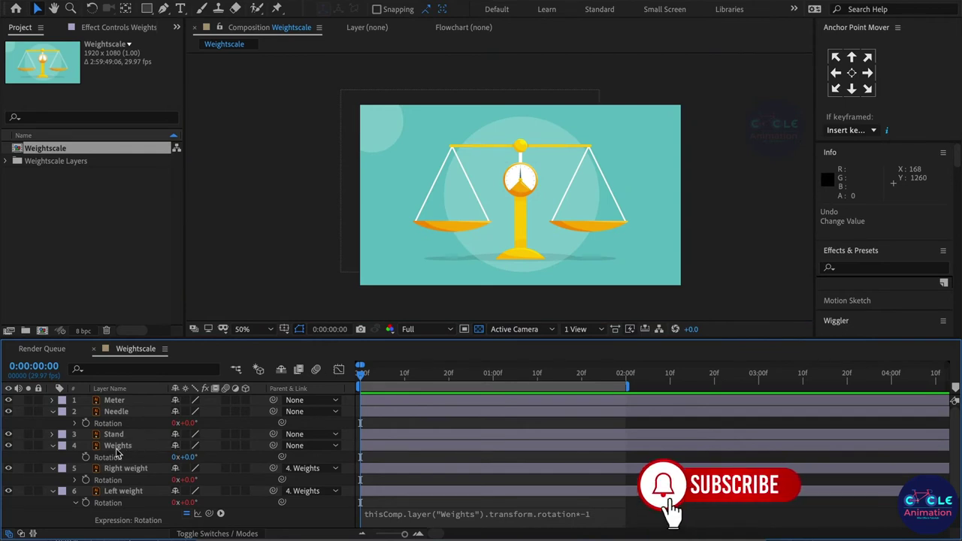
left_click(86, 457)
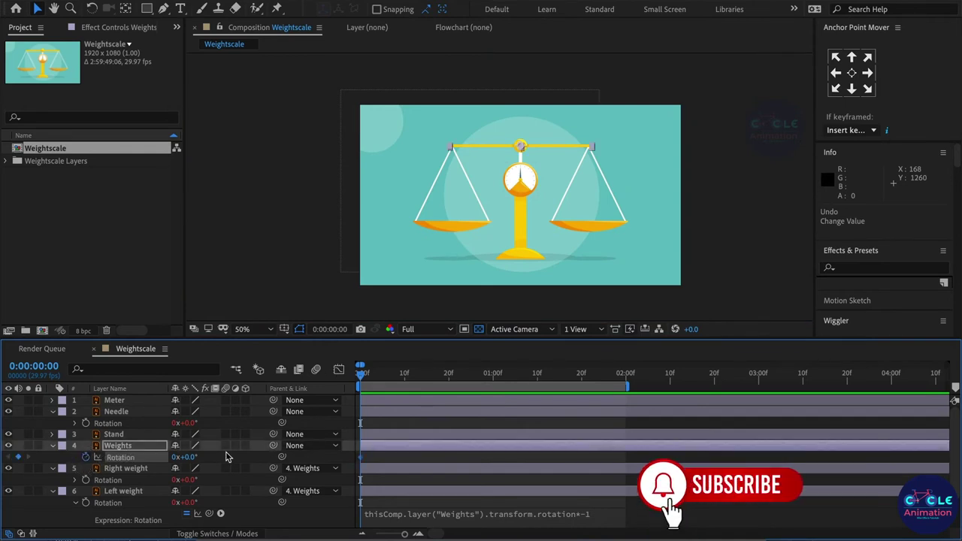
left_click(190, 457)
type("3")
key("Return")
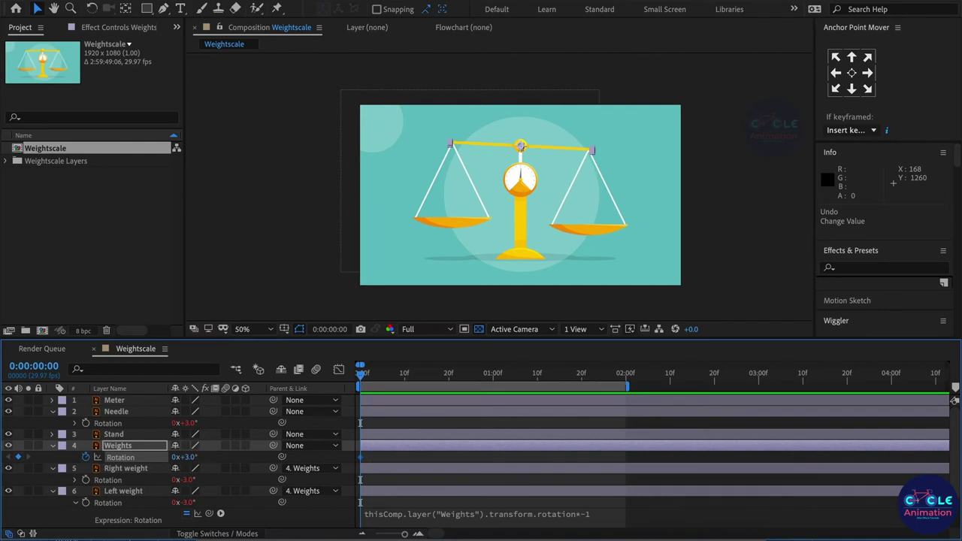
left_click(197, 458)
type("4")
key("Return")
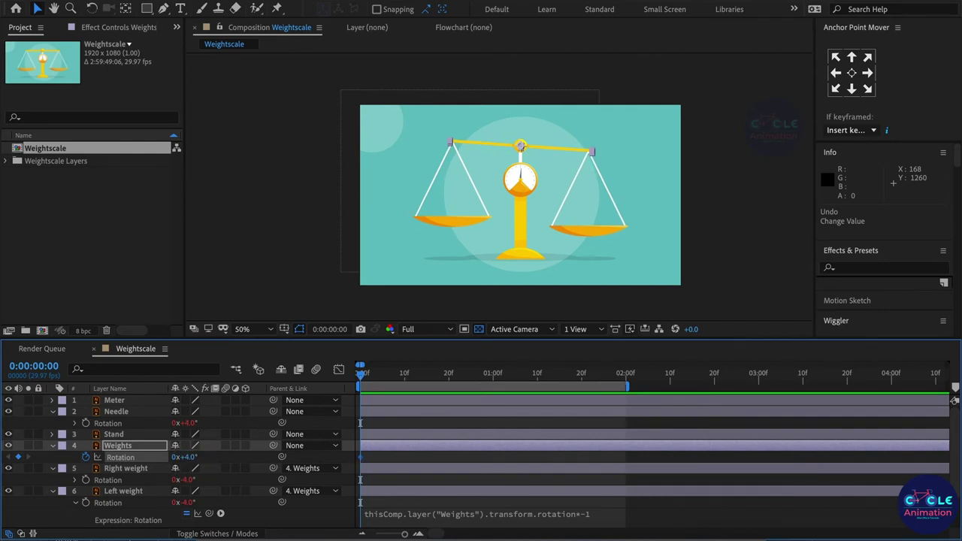
left_click(187, 457)
type("5")
key("Return")
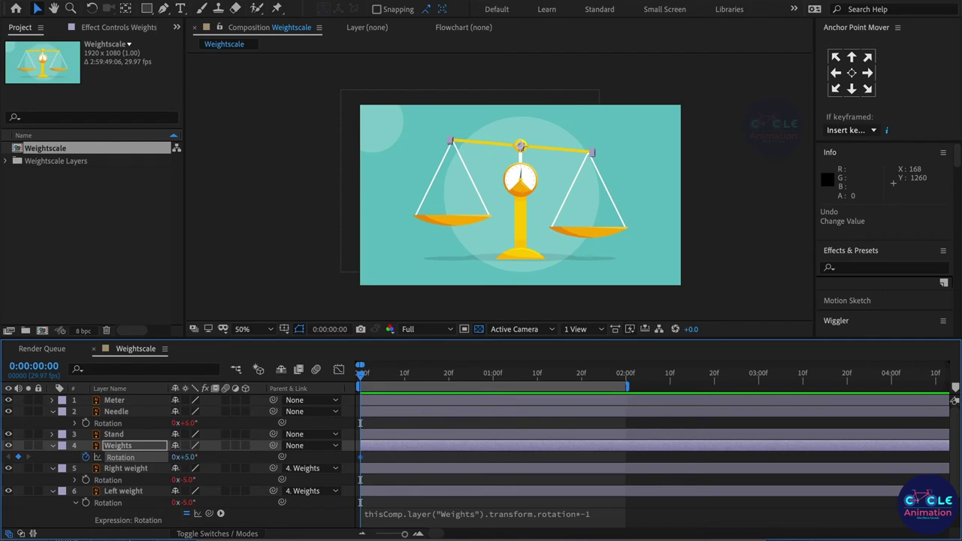
Add Rotation keyframes of −5° at one second and +5° at two seconds
left_click(493, 382)
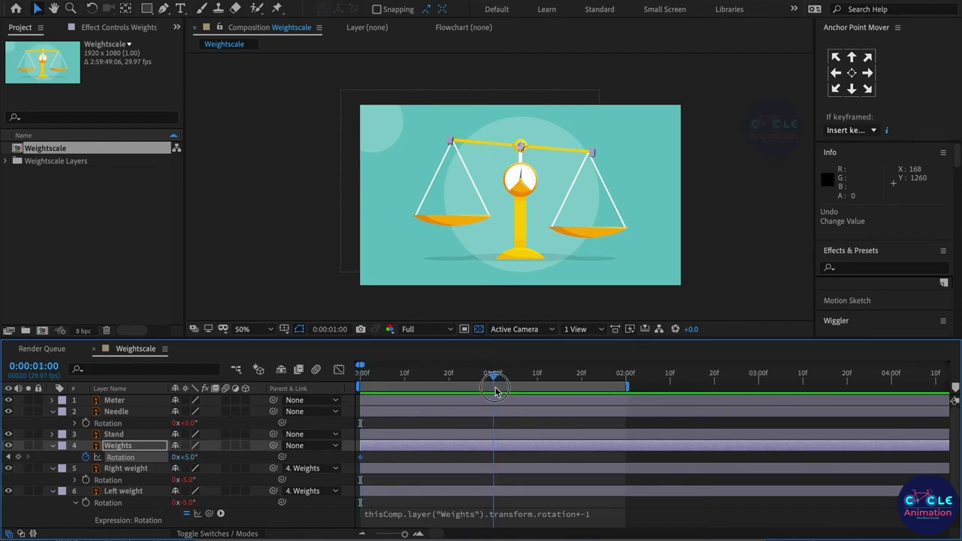
left_click(191, 458)
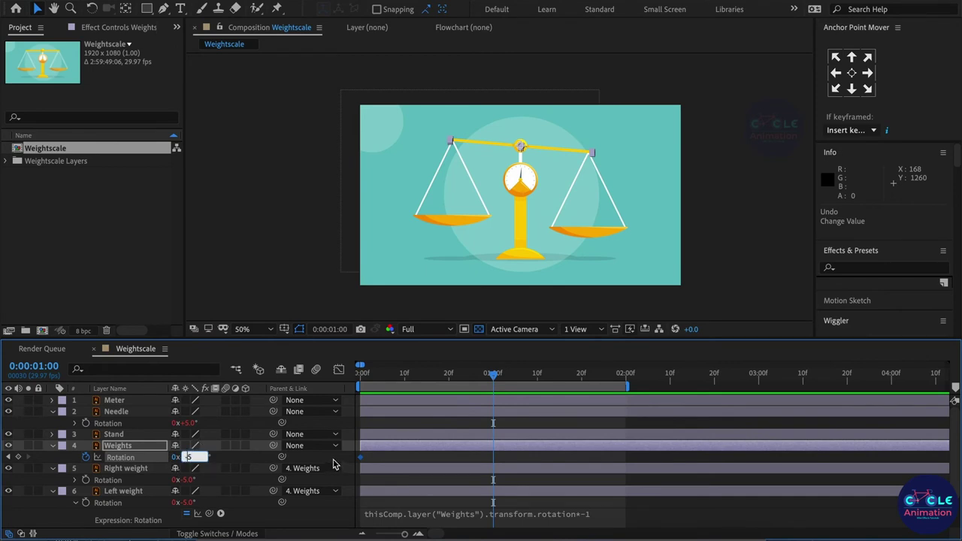
key("Return")
left_click(625, 378)
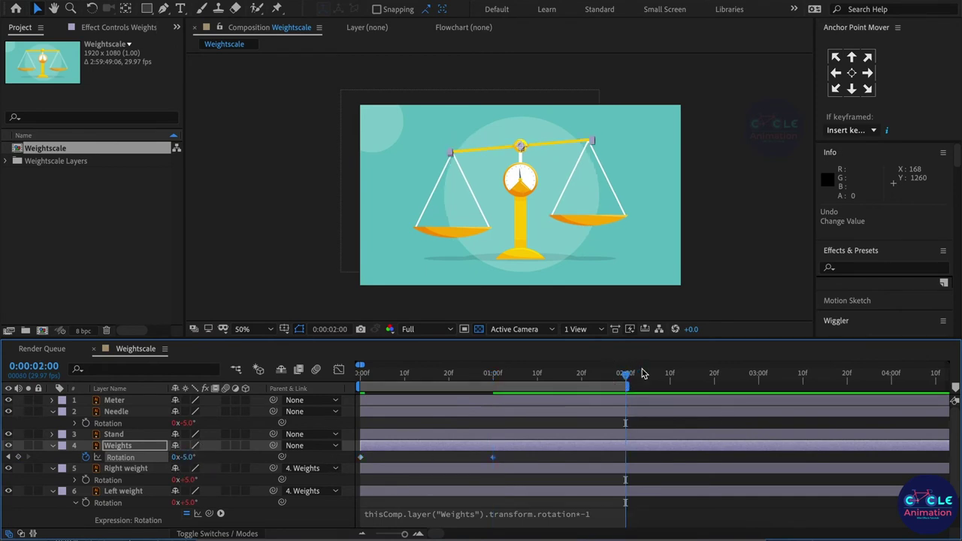
left_click(185, 458)
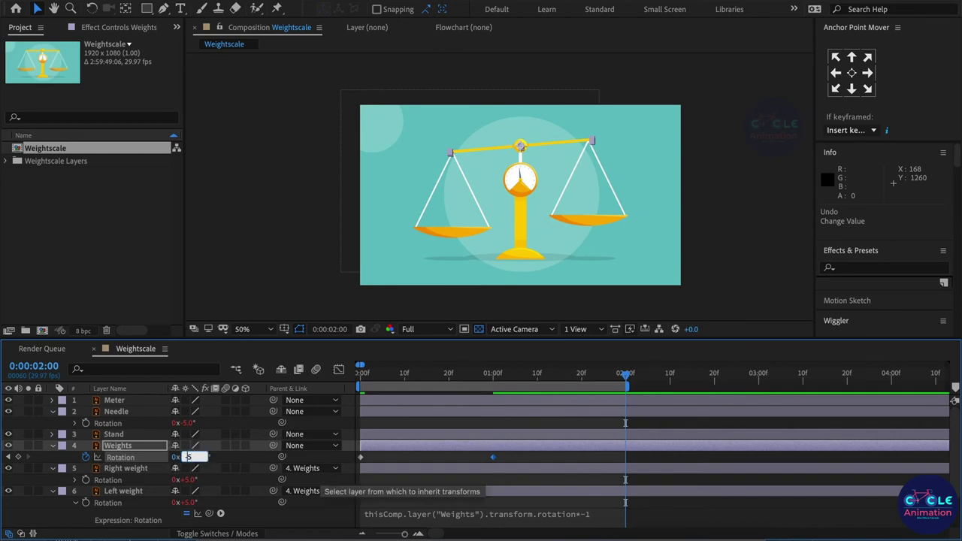
key("Return")
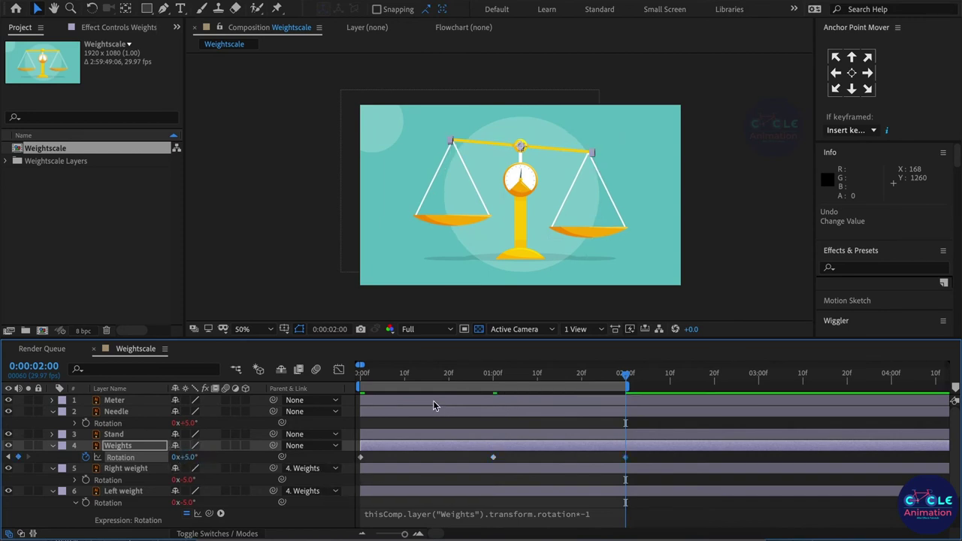
Scrub through the beam swing and marquee-select all three rotation keyframes
left_click_drag(375, 383, 522, 392)
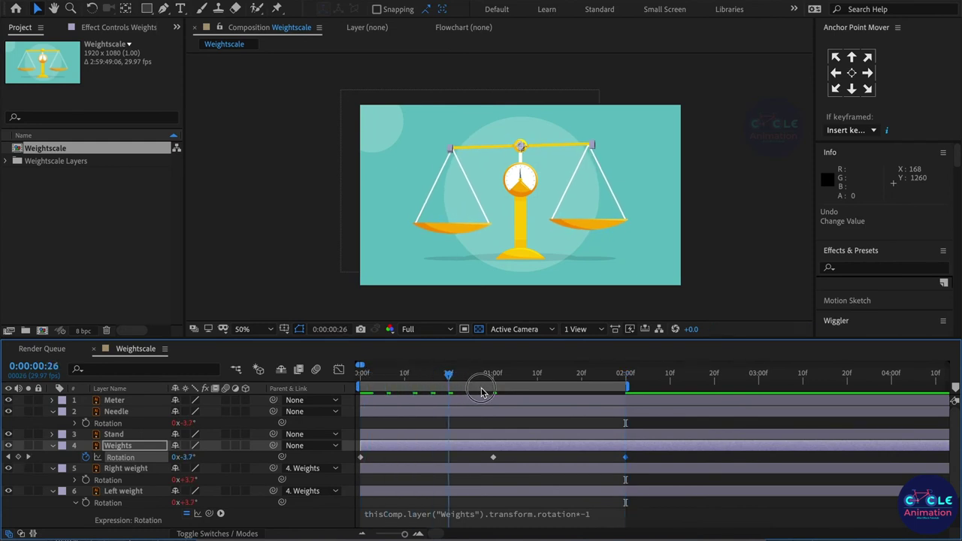
left_click_drag(522, 392, 604, 392)
key("j")
left_click_drag(449, 397, 585, 409)
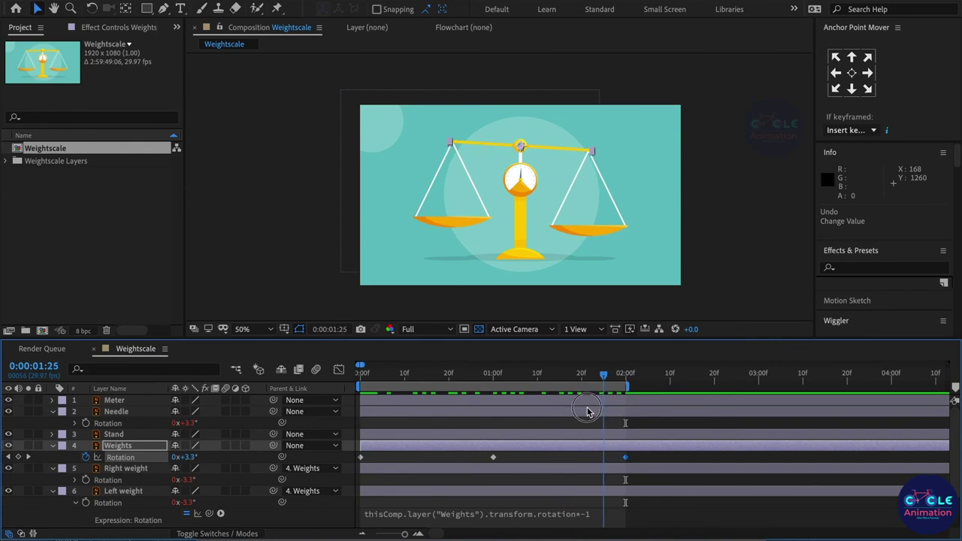
left_click_drag(642, 462, 335, 463)
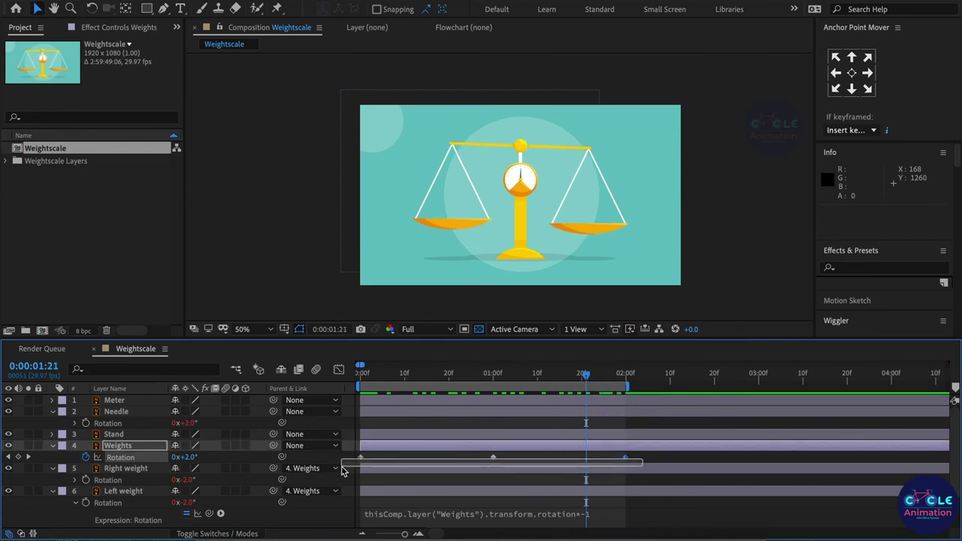
Apply Easy Ease to the three rotation keyframes and preview from the start
key("F9")
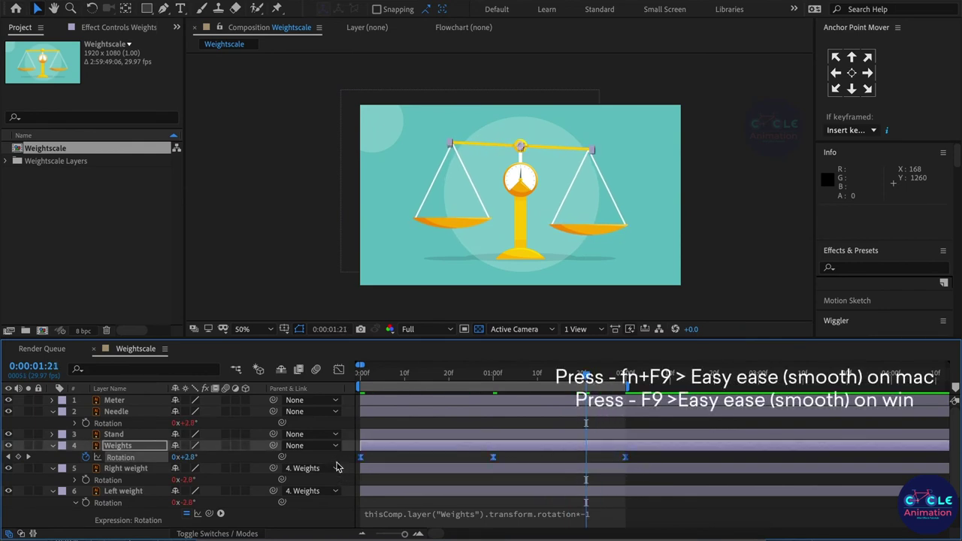
left_click(362, 384)
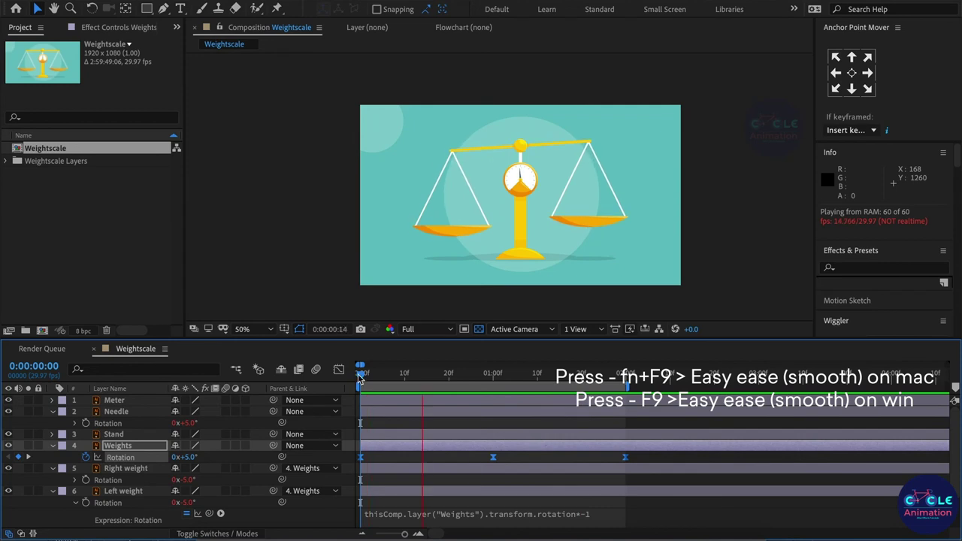
left_click(429, 329)
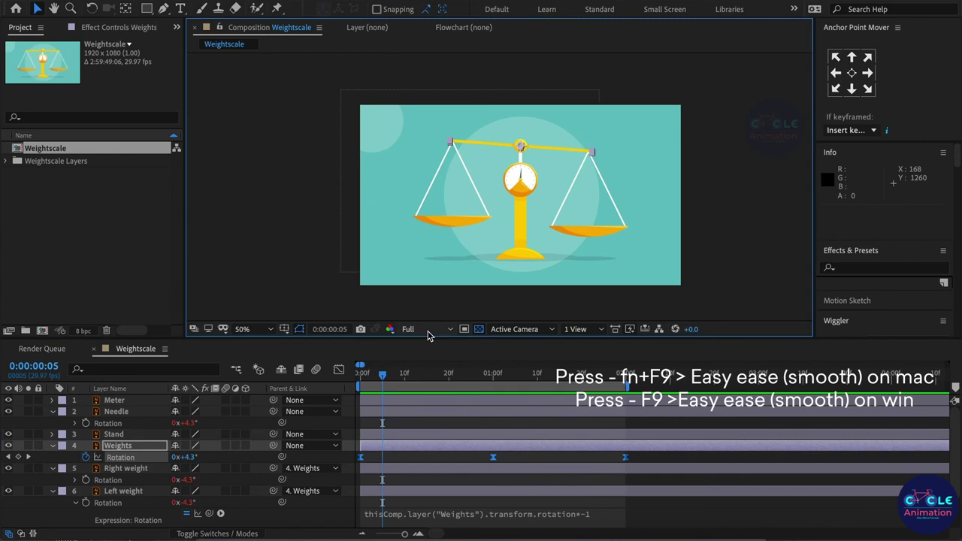
Set the preview resolution to Quarter and replay the animation
left_click(428, 329)
left_click(424, 404)
key("space")
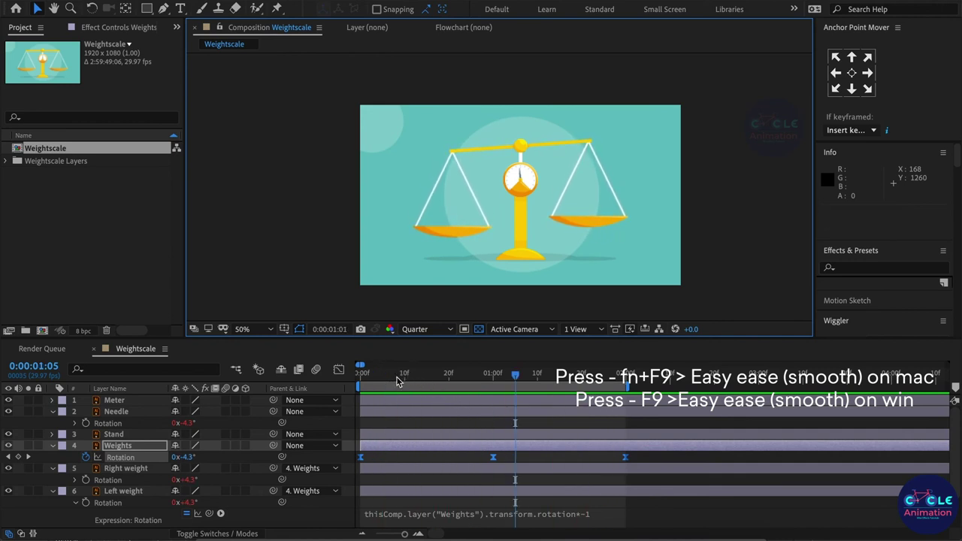
left_click_drag(386, 373, 335, 373)
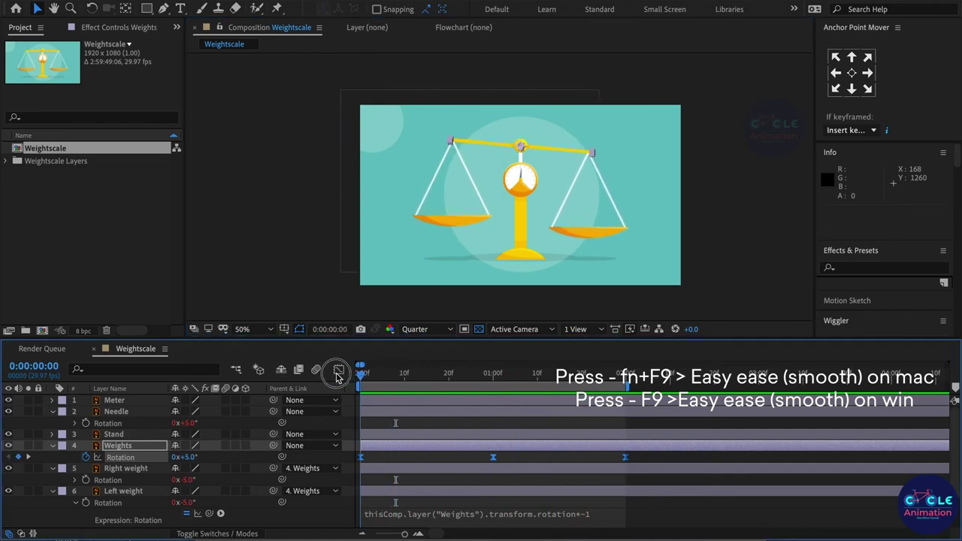
Change the beam's starting rotation keyframe to 8°
left_click(186, 456)
type("5")
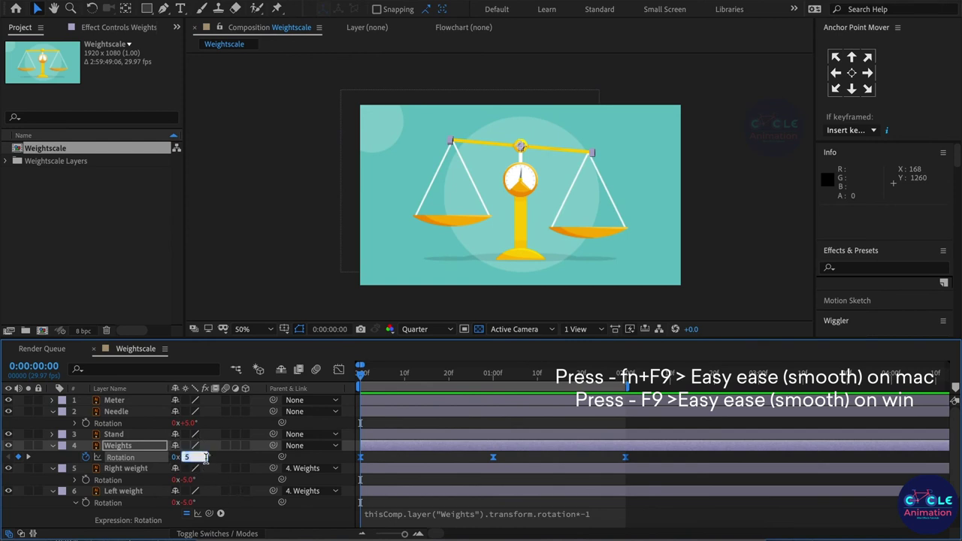
key("Return")
key("ctrl+z")
left_click(399, 460)
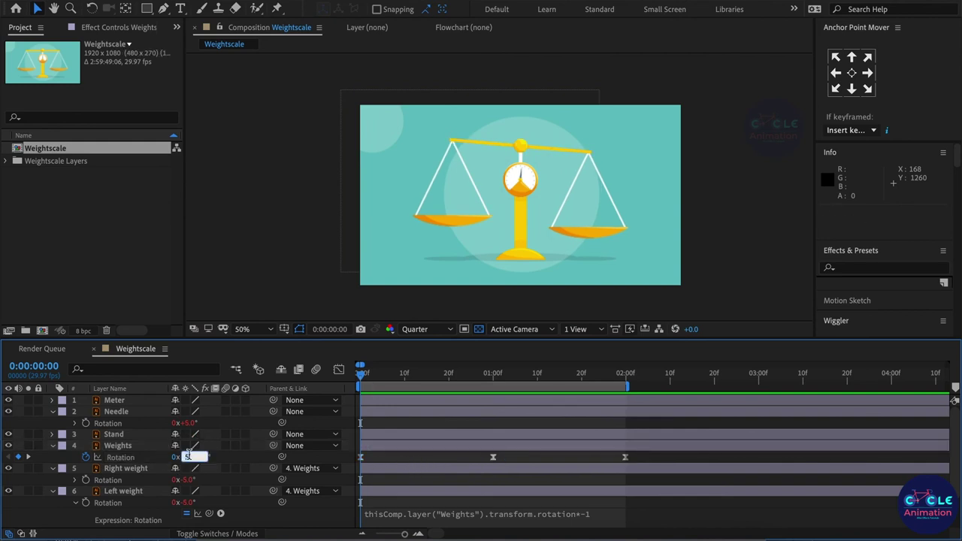
key("Return")
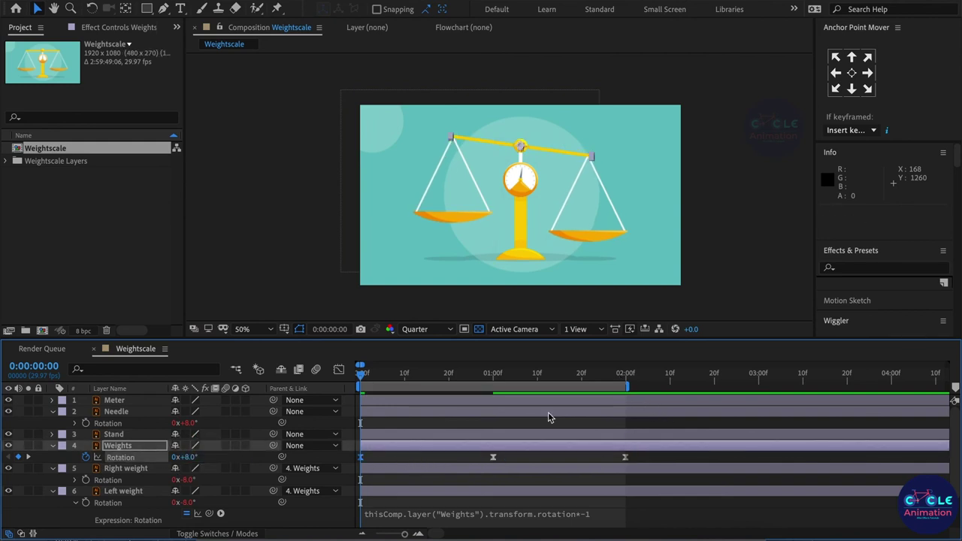
Update the two-second keyframe, set −8° at one second, and preview the swing
left_click(625, 379)
left_click(195, 457)
key("Return")
left_click(493, 380)
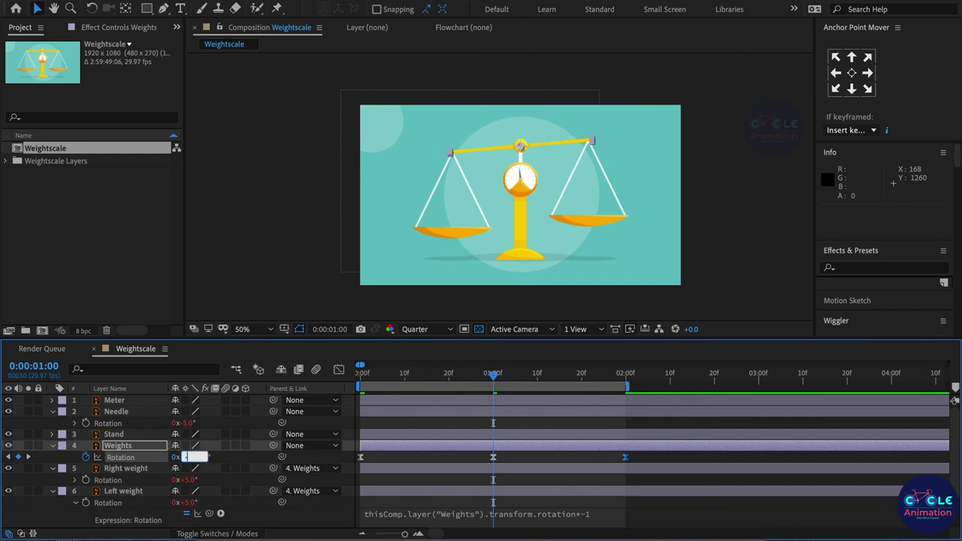
key("Return")
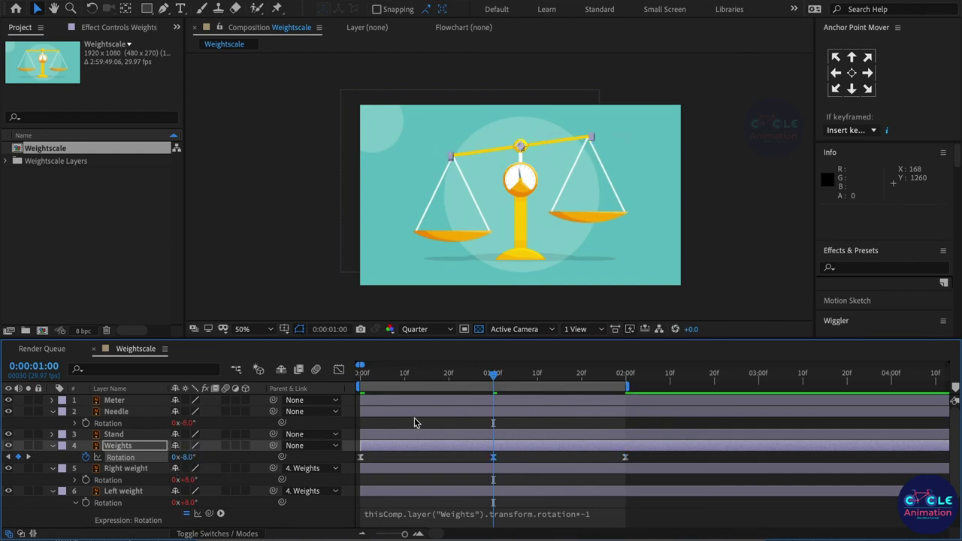
left_click(414, 423)
key("space")
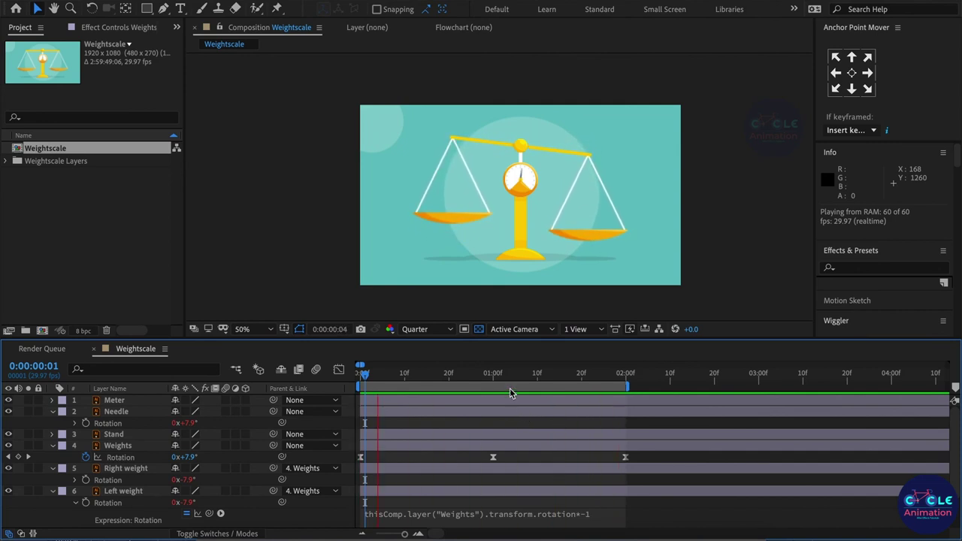
key("space")
left_click_drag(507, 379, 563, 370)
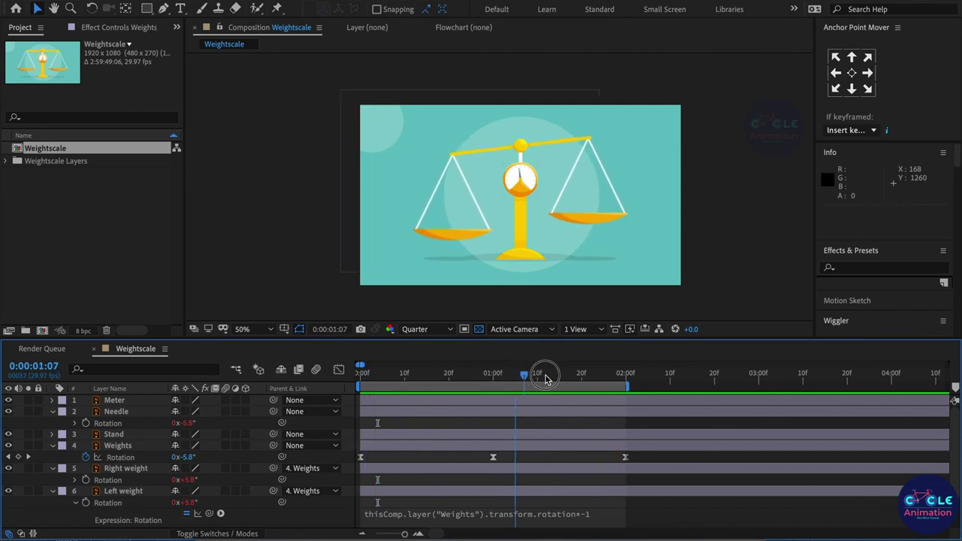